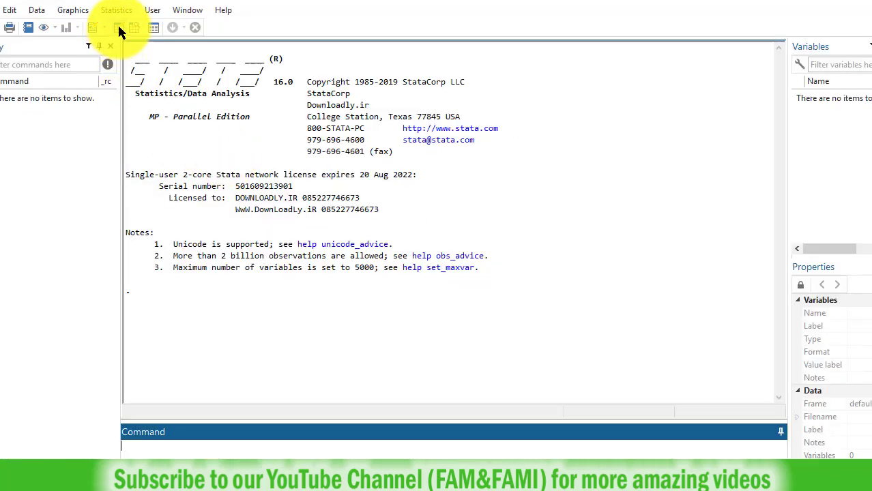
Open Stata's empty Data Editor and copy the Excel state data range A1:H51
{"action": "left_click", "coordinate": [388, 117]}
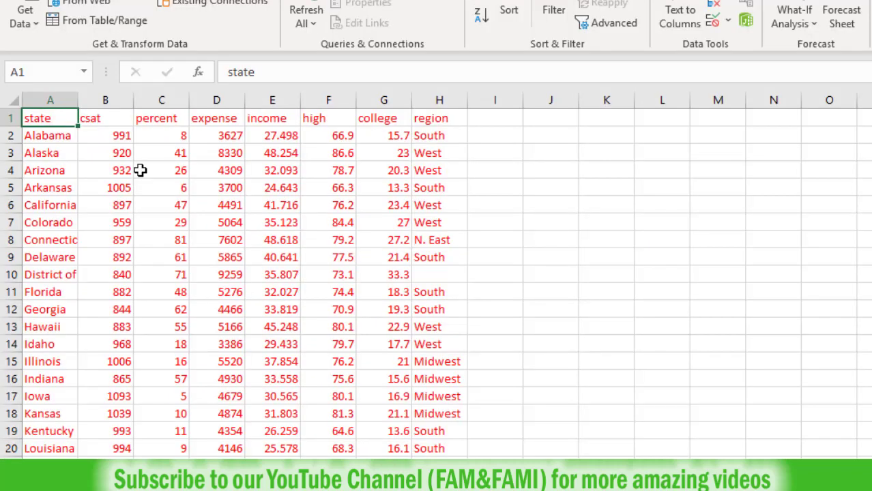
{"action": "key", "text": "ctrl+shift+Right"}
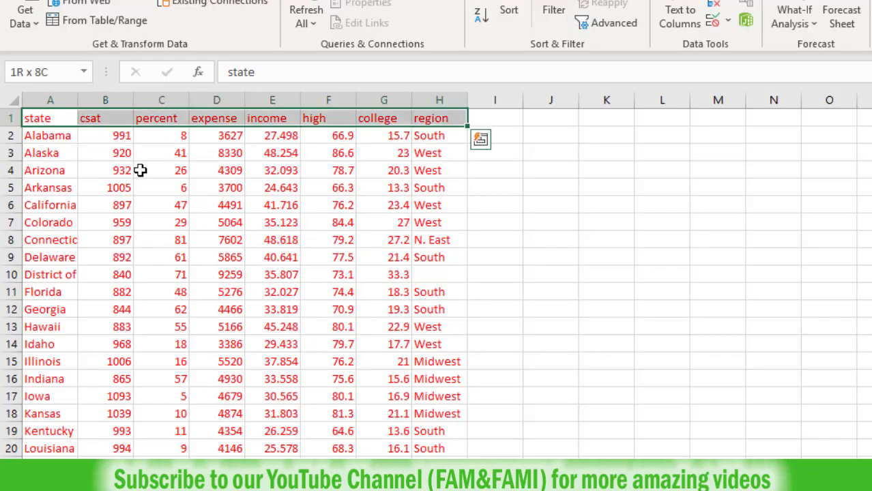
{"action": "key", "text": "ctrl+shift+Down"}
{"action": "right_click", "coordinate": [140, 170]}
{"action": "left_click", "coordinate": [188, 72]}
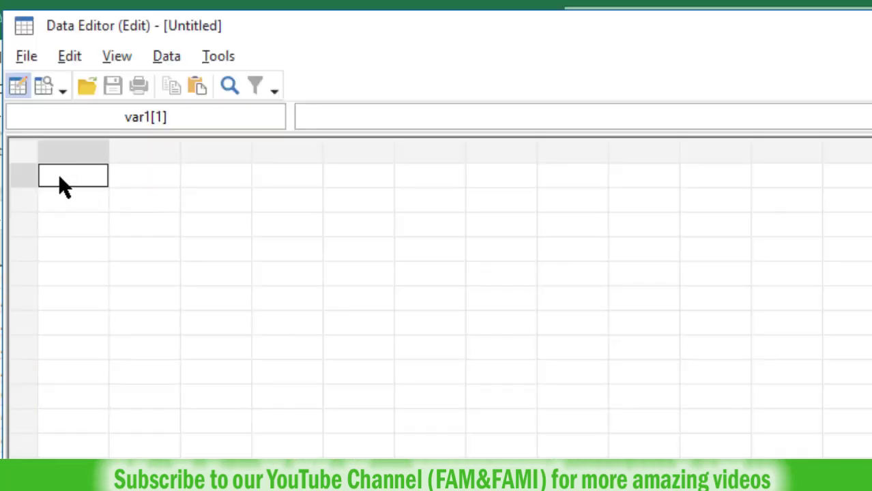
Paste the state data with the first row as variable names, then close the Data Editor
{"action": "right_click", "coordinate": [59, 178]}
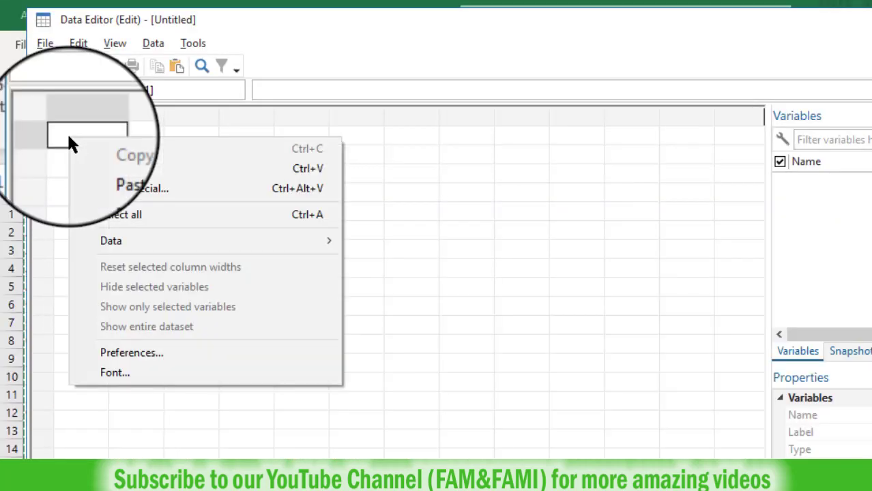
{"action": "left_click", "coordinate": [106, 175]}
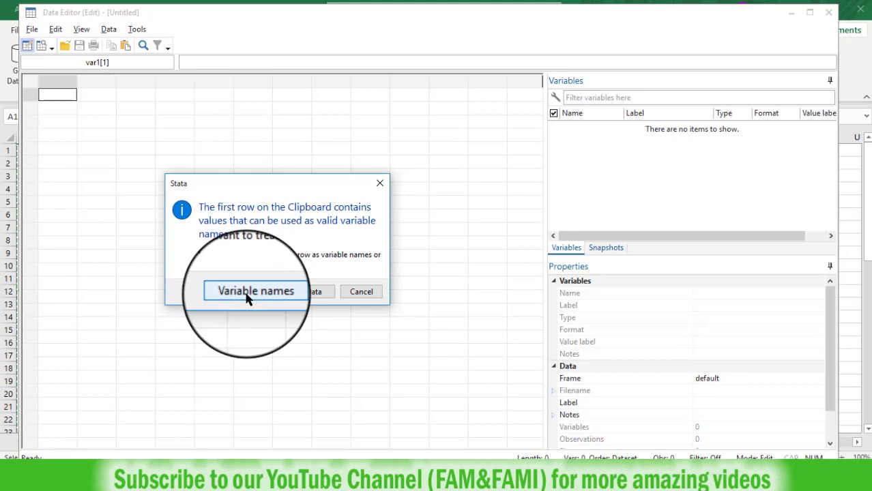
{"action": "left_click", "coordinate": [247, 296]}
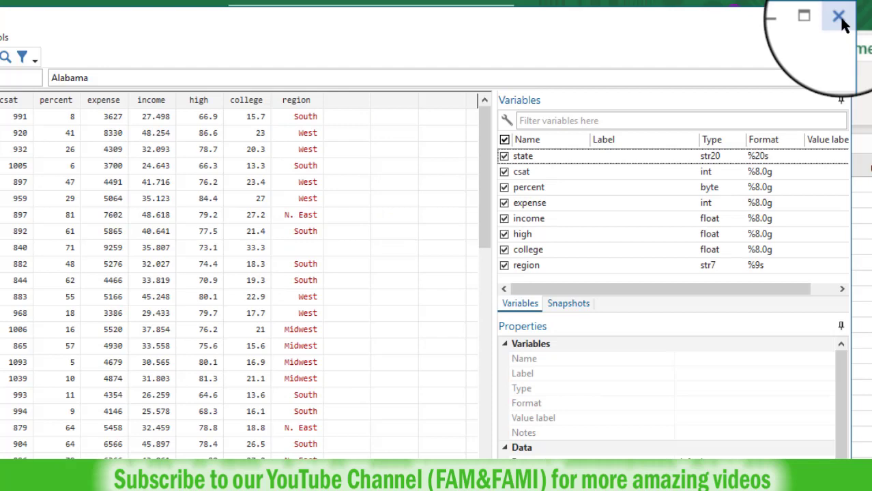
{"action": "left_click", "coordinate": [838, 17]}
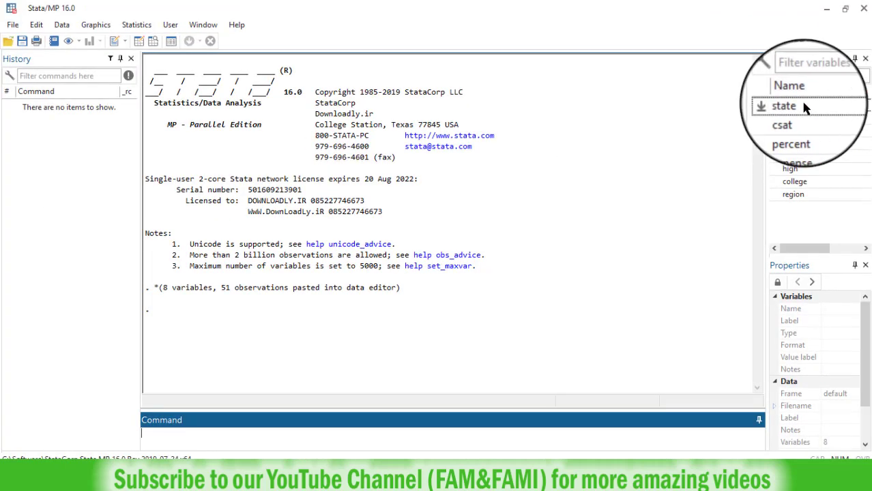
Run list to print all 51 state observations and scroll through the output
{"action": "left_click_drag", "start_coordinate": [803, 108], "coordinate": [383, 443]}
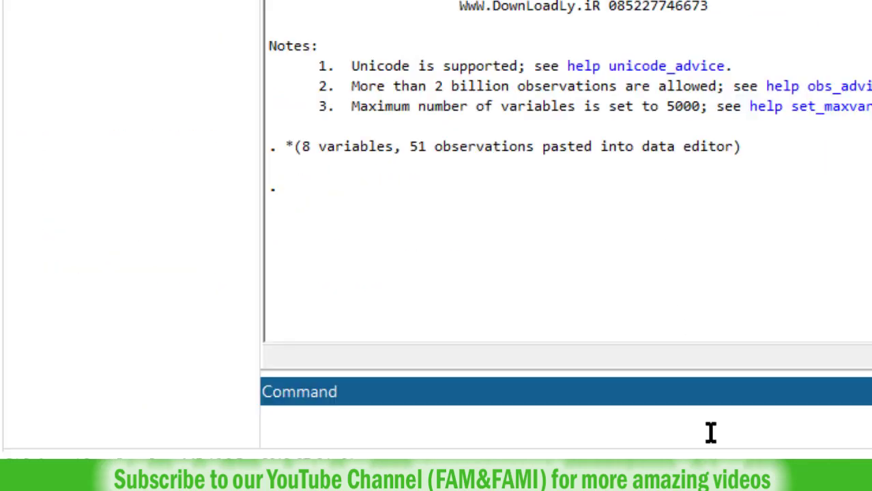
{"action": "type", "text": "list"}
{"action": "key", "text": "Return"}
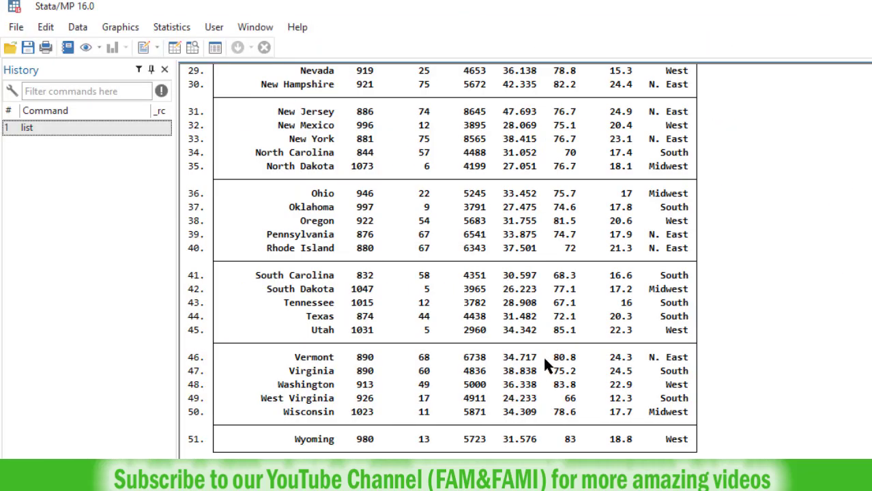
{"action": "scroll", "coordinate": [546, 362], "scroll_direction": "up", "scroll_amount": 7}
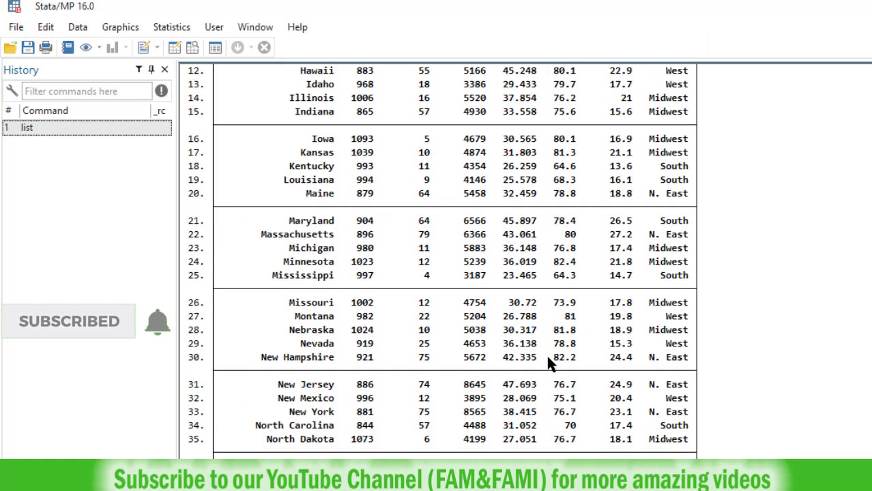
{"action": "scroll", "coordinate": [549, 361], "scroll_direction": "up", "scroll_amount": 6}
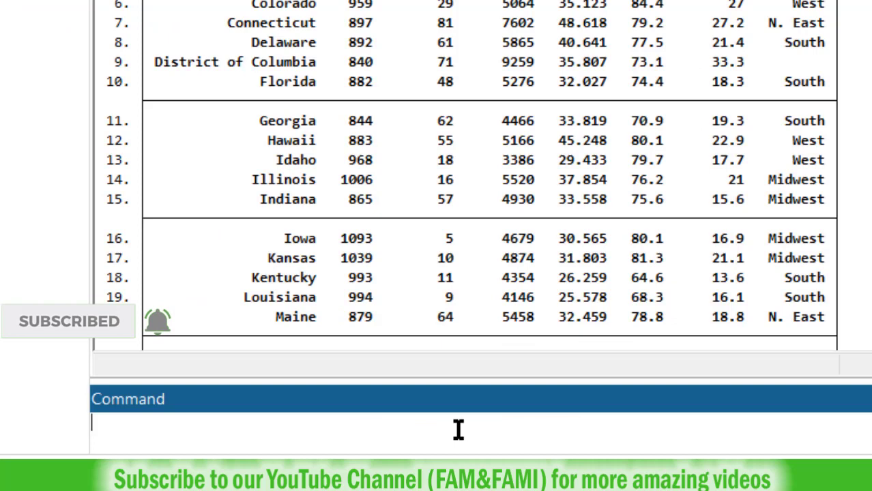
Run summarize on percent, income, high, expense, csat and college using a copied varlist
{"action": "type", "text": "summa"}
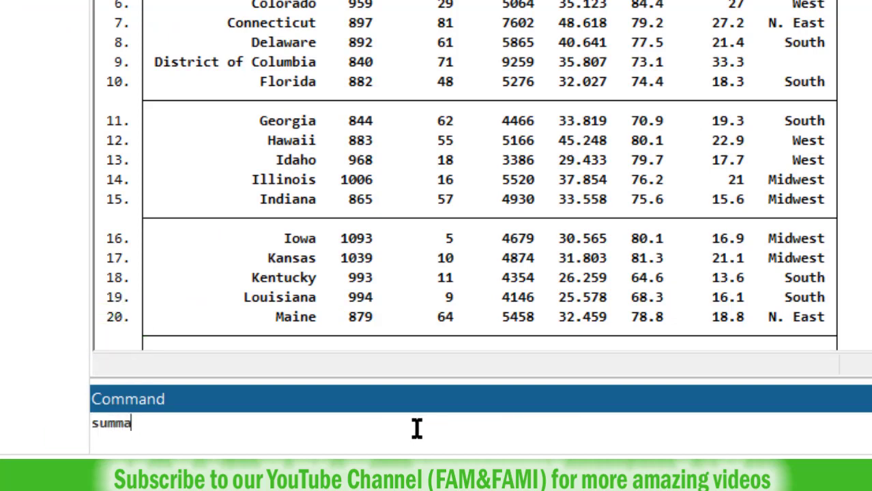
{"action": "type", "text": "rize"}
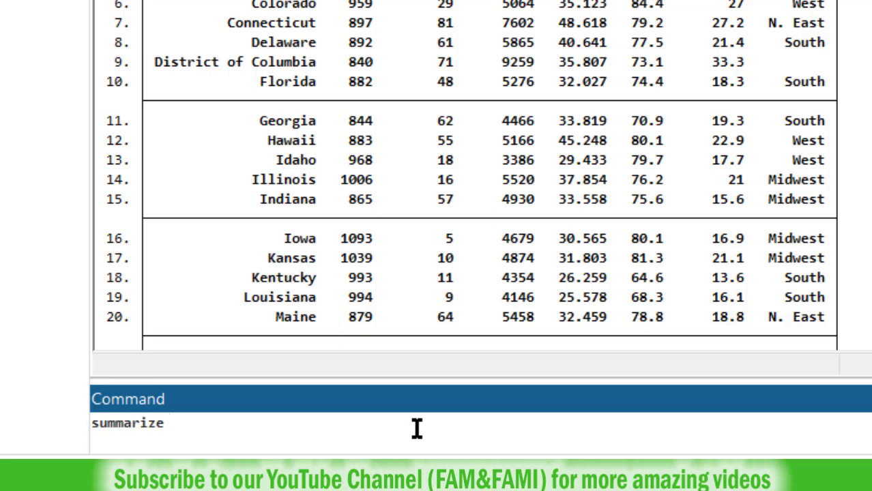
{"action": "left_click", "coordinate": [794, 146]}
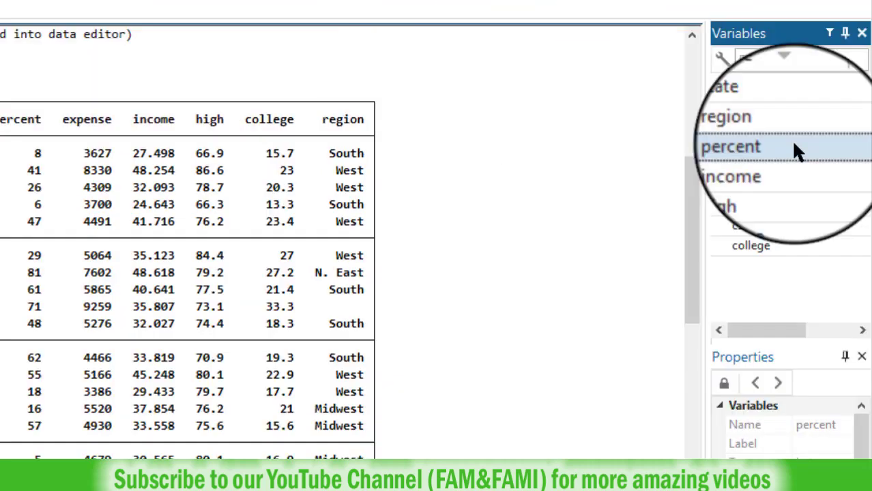
{"action": "key", "text": "shift+Down"}
{"action": "key", "text": "shift+Down"}
{"action": "key", "text": "shift+Down"}
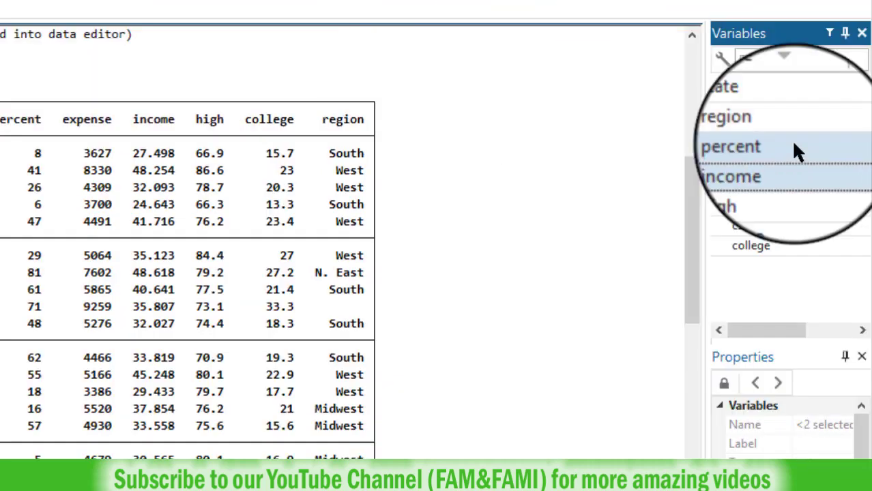
{"action": "key", "text": "shift+Down"}
{"action": "key", "text": "shift+Down"}
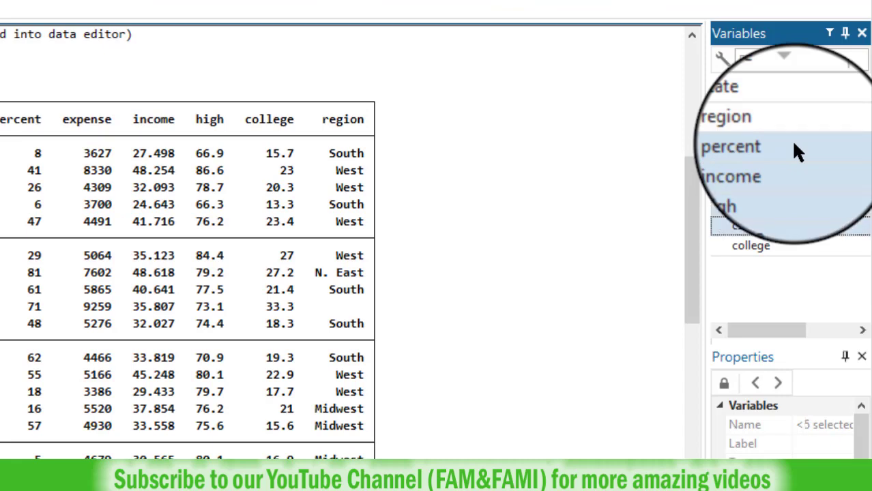
{"action": "right_click", "coordinate": [799, 173]}
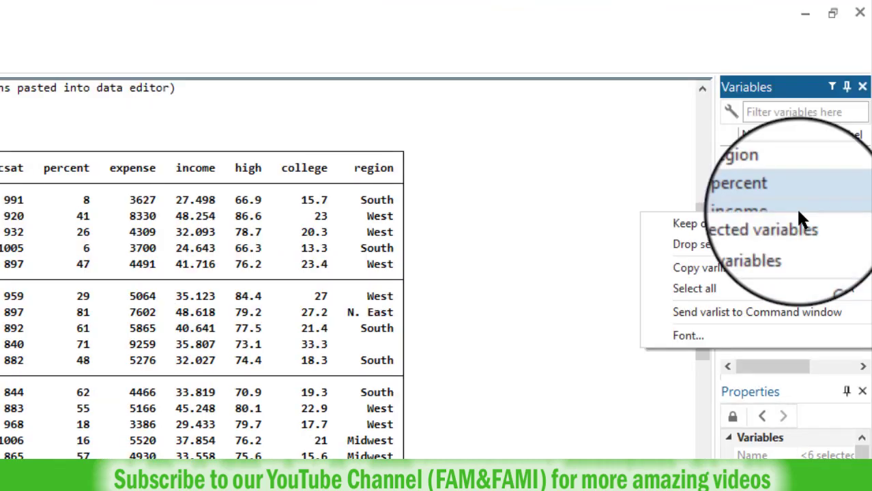
{"action": "left_click", "coordinate": [742, 272]}
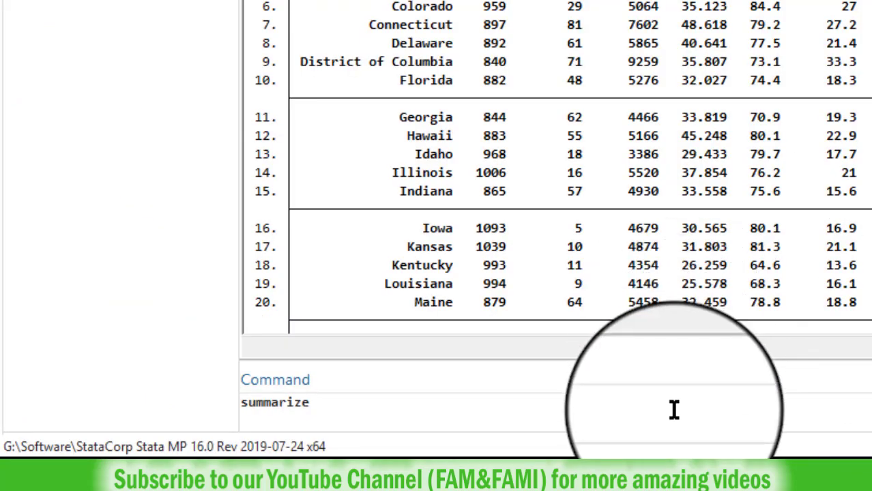
{"action": "left_click", "coordinate": [674, 409]}
{"action": "right_click", "coordinate": [674, 410]}
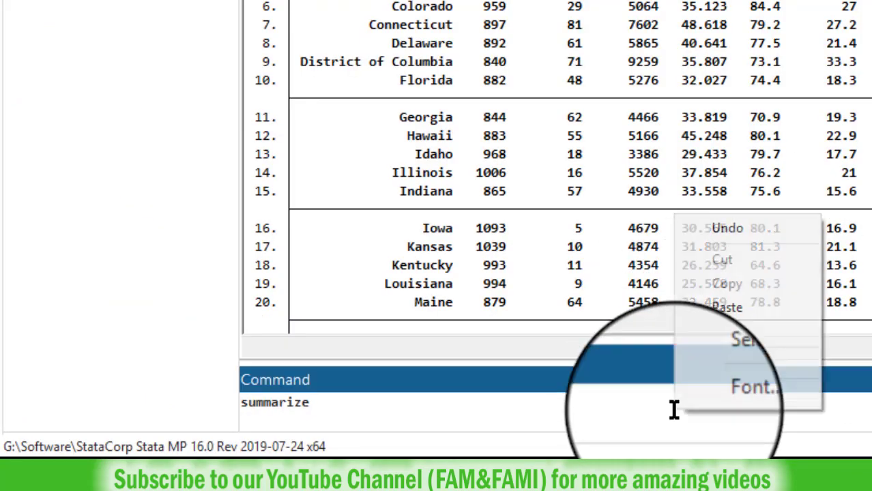
{"action": "left_click", "coordinate": [726, 308]}
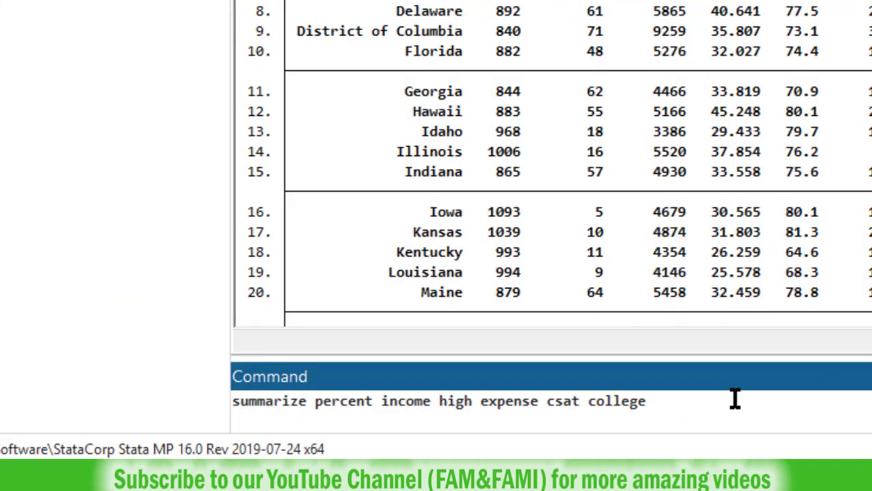
{"action": "key", "text": "Return"}
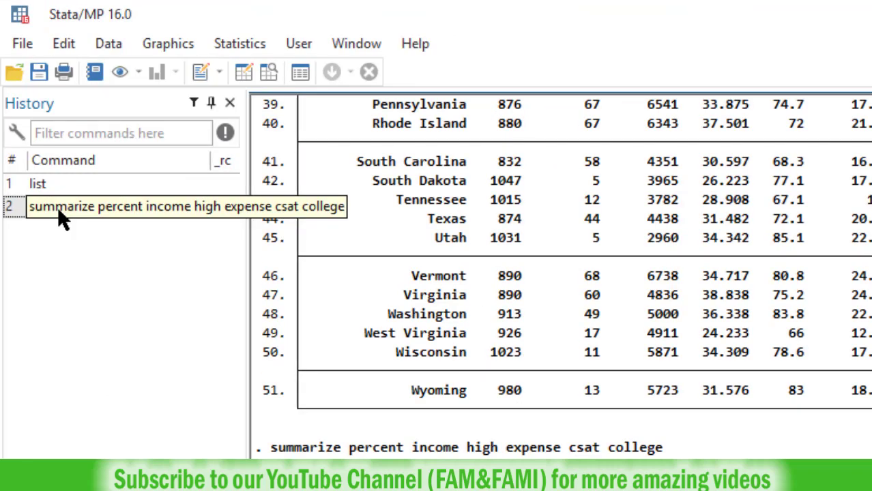
Recall the summarize command from History and rerun it with ', detail'
{"action": "left_click", "coordinate": [58, 207]}
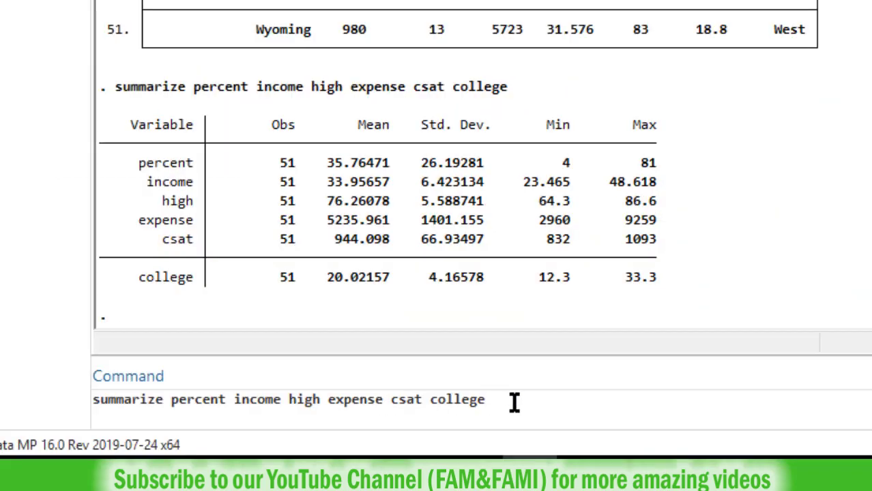
{"action": "left_click", "coordinate": [514, 402]}
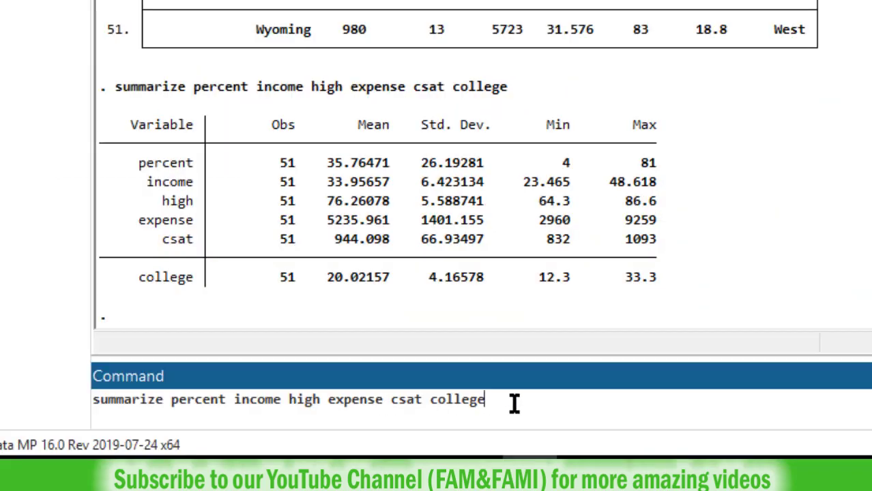
{"action": "type", "text": ", detail"}
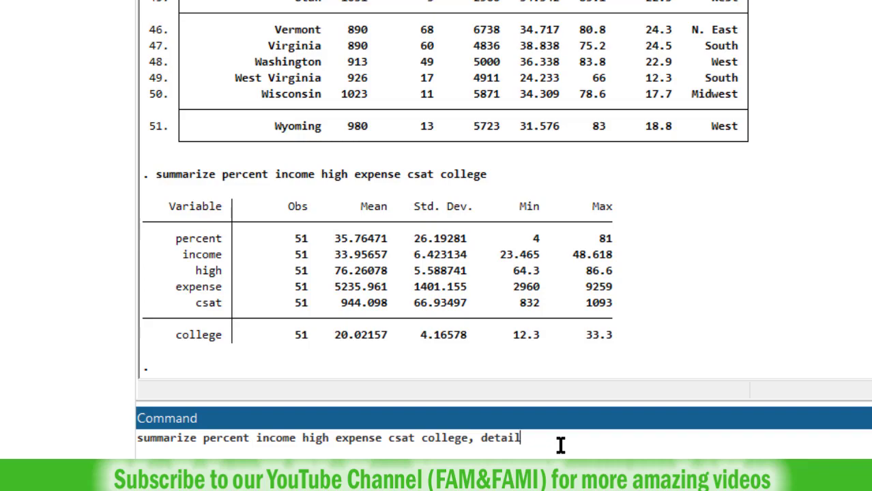
{"action": "key", "text": "Return"}
Highlight the Percentiles heading, the 25% row, and the percentile values 11 and 75
{"action": "scroll", "coordinate": [520, 136], "scroll_direction": "up", "scroll_amount": 10}
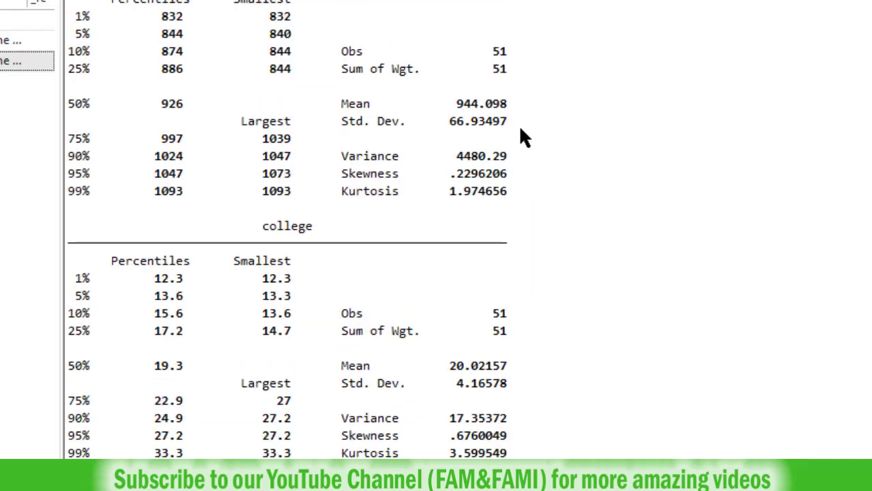
{"action": "scroll", "coordinate": [520, 136], "scroll_direction": "up", "scroll_amount": 11}
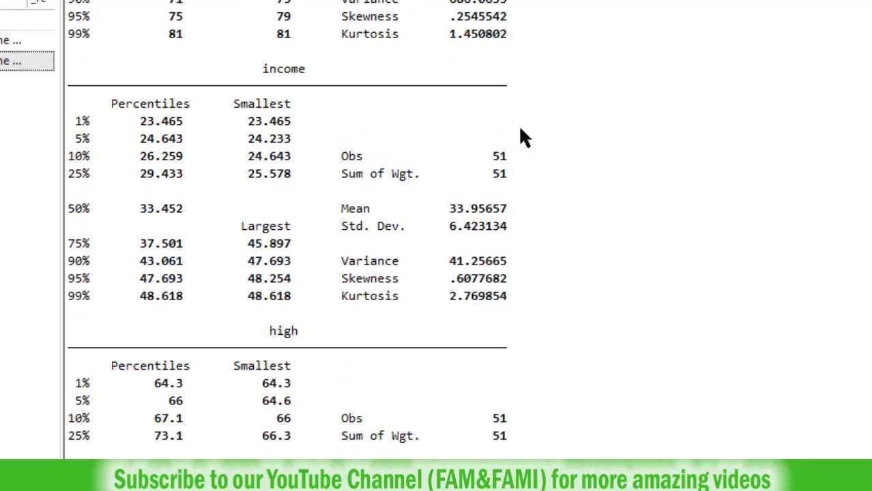
{"action": "scroll", "coordinate": [517, 125], "scroll_direction": "down", "scroll_amount": 1}
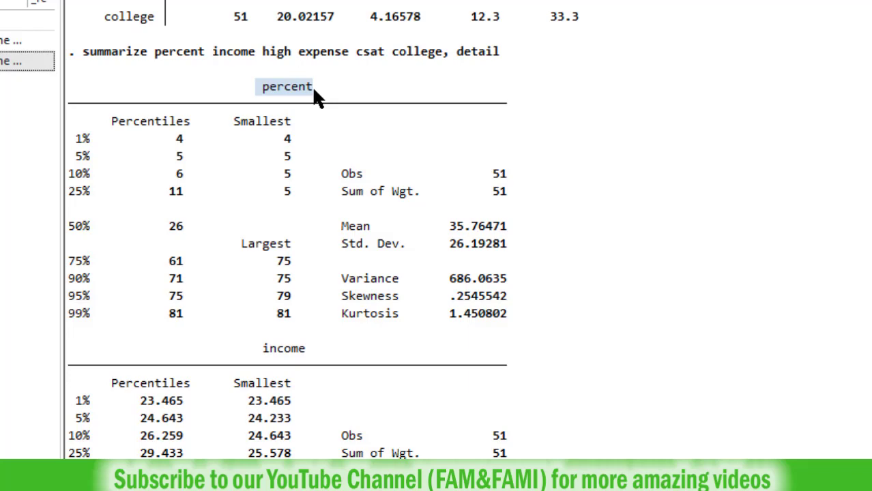
{"action": "left_click_drag", "start_coordinate": [108, 117], "coordinate": [185, 123]}
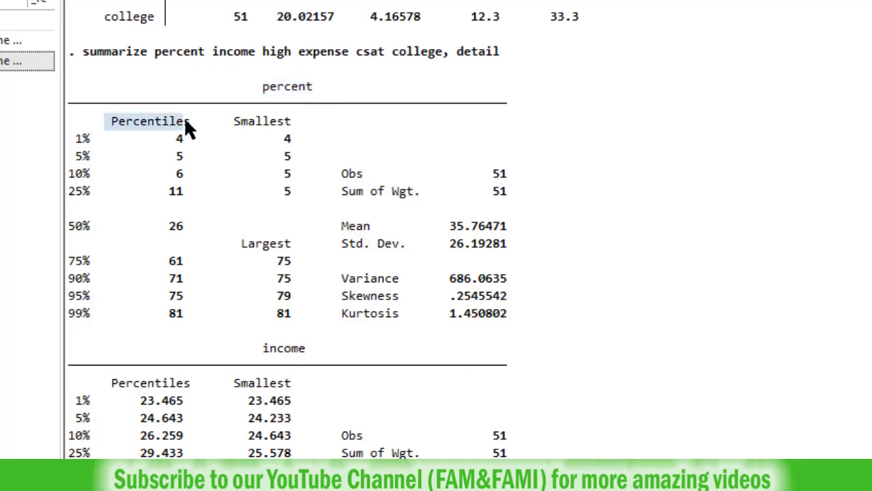
{"action": "left_click_drag", "start_coordinate": [97, 171], "coordinate": [79, 193]}
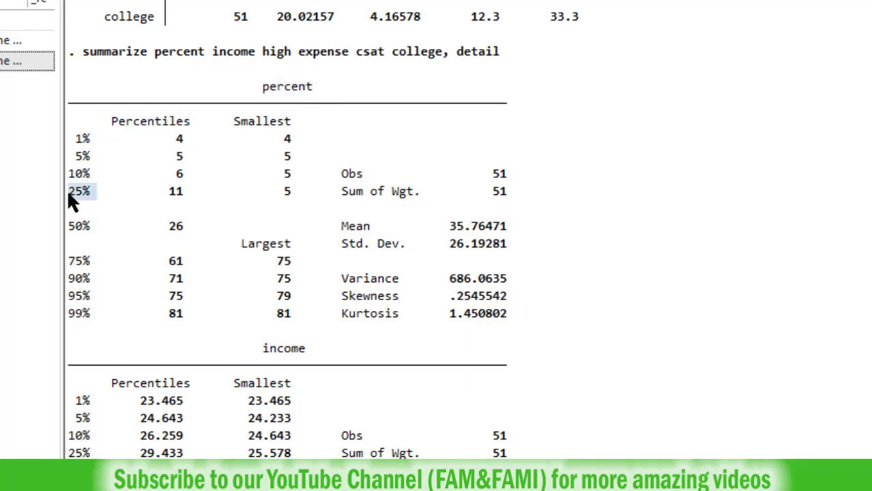
{"action": "left_click_drag", "start_coordinate": [168, 191], "coordinate": [176, 193]}
{"action": "left_click_drag", "start_coordinate": [168, 296], "coordinate": [190, 298]}
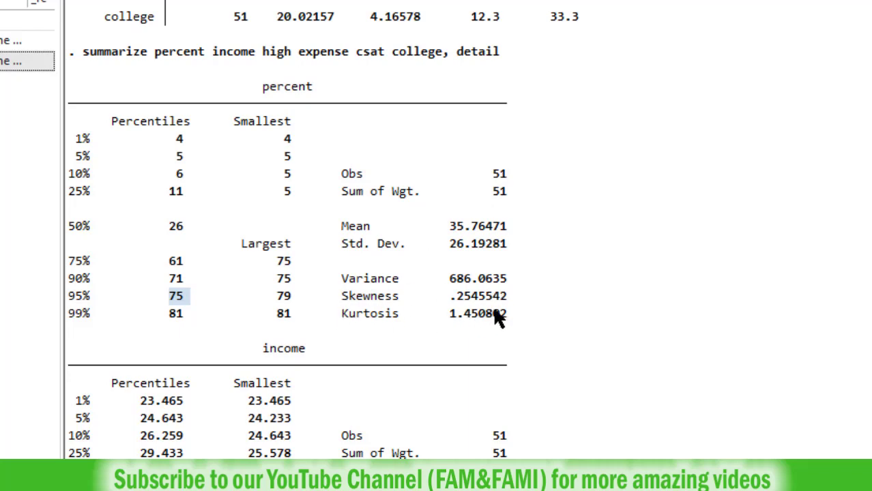
Scroll down through the detailed statistics to the college variable
{"action": "scroll", "coordinate": [493, 323], "scroll_direction": "down", "scroll_amount": 3}
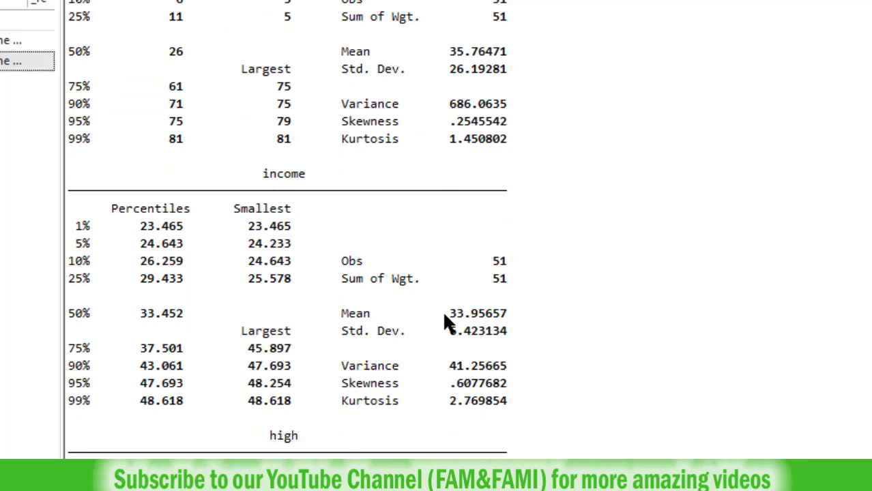
{"action": "scroll", "coordinate": [343, 362], "scroll_direction": "down", "scroll_amount": 12}
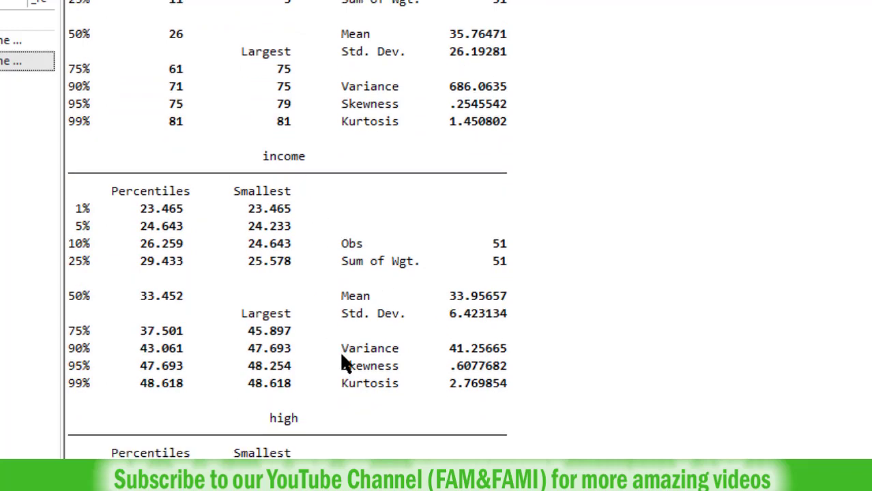
{"action": "scroll", "coordinate": [343, 362], "scroll_direction": "down", "scroll_amount": 5}
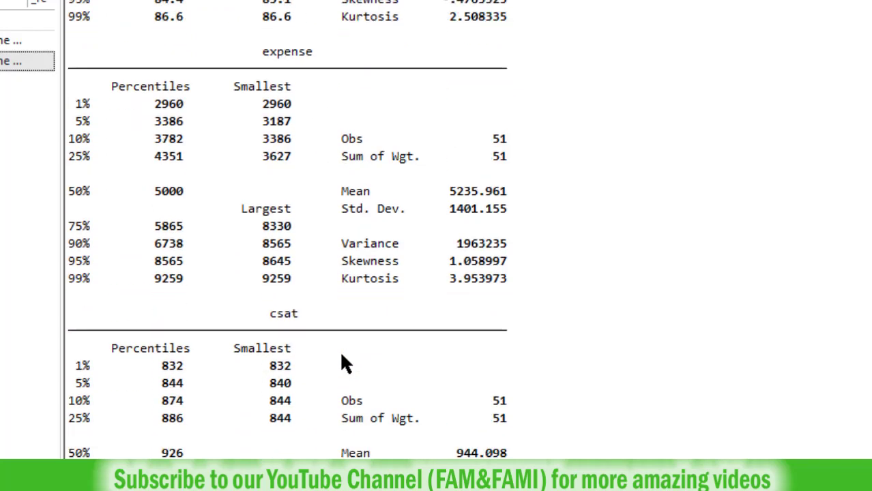
{"action": "scroll", "coordinate": [343, 362], "scroll_direction": "down", "scroll_amount": 2}
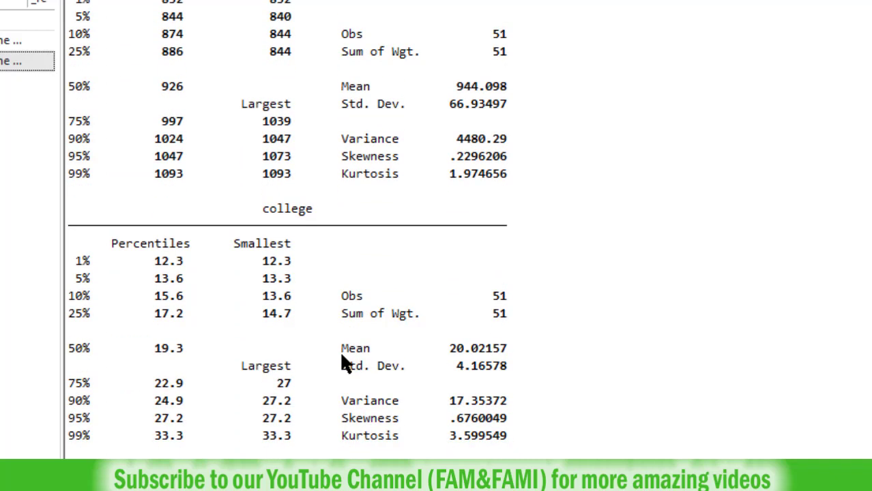
Open the summarize dialog with db summarize
{"action": "left_click", "coordinate": [324, 442]}
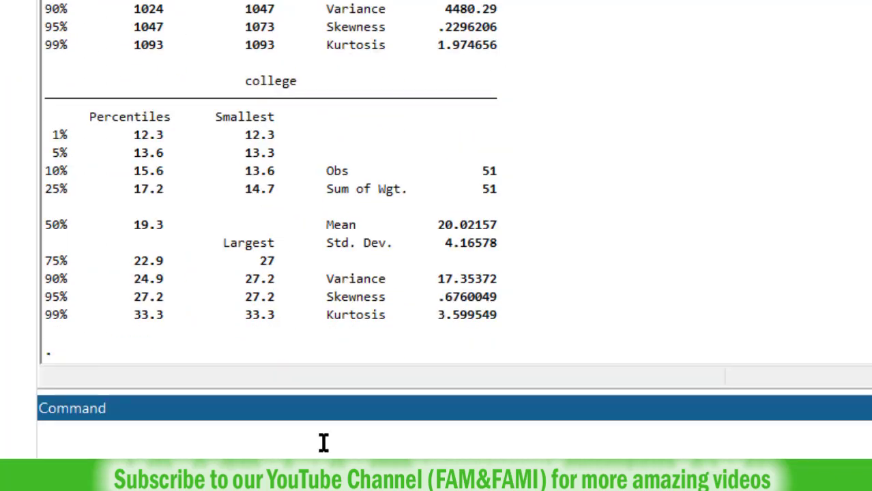
{"action": "type", "text": "db summarize"}
{"action": "key", "text": "Return"}
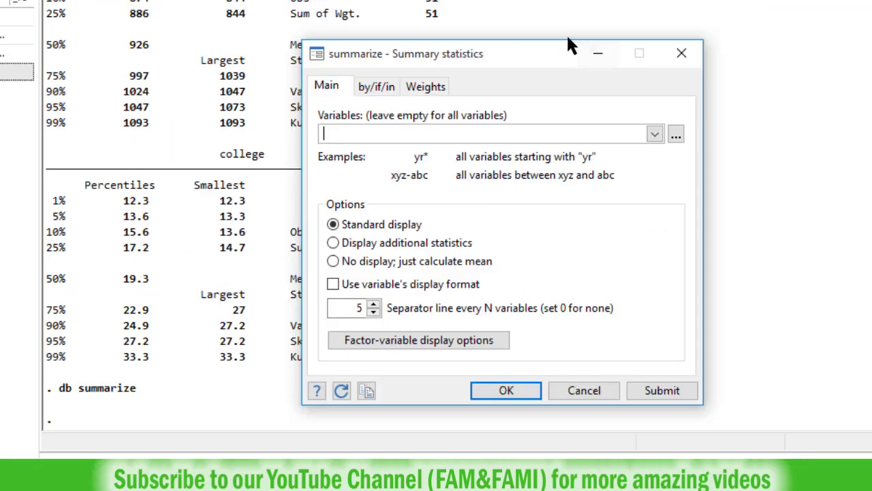
{"action": "left_click_drag", "start_coordinate": [551, 54], "coordinate": [438, 67]}
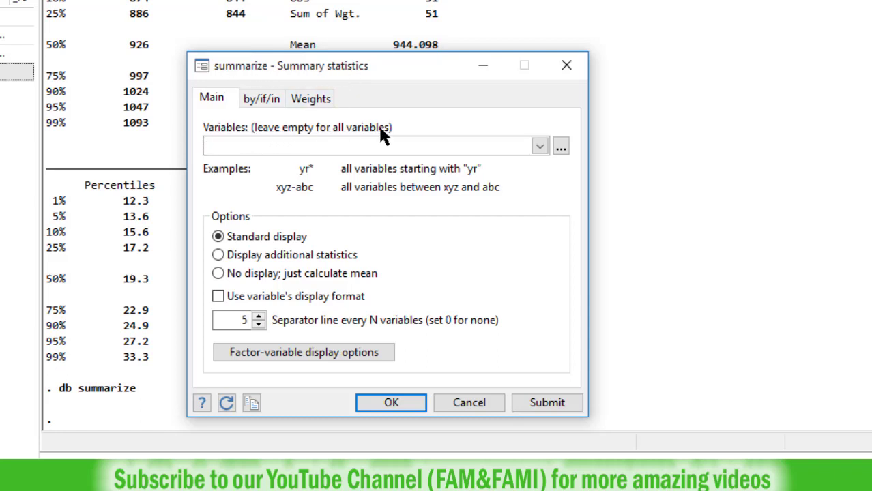
Summarize csat, percent, expense, income, high and college from the dialog
{"action": "left_click", "coordinate": [539, 146]}
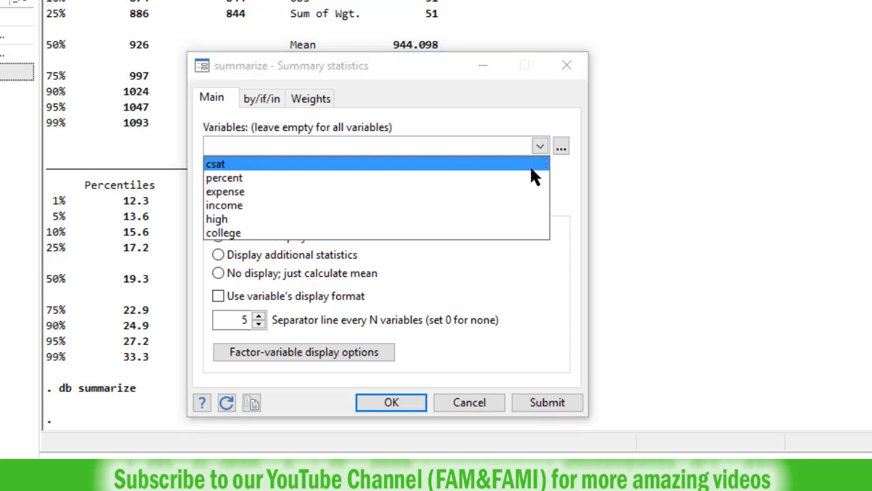
{"action": "key", "text": "Down"}
{"action": "key", "text": "Down"}
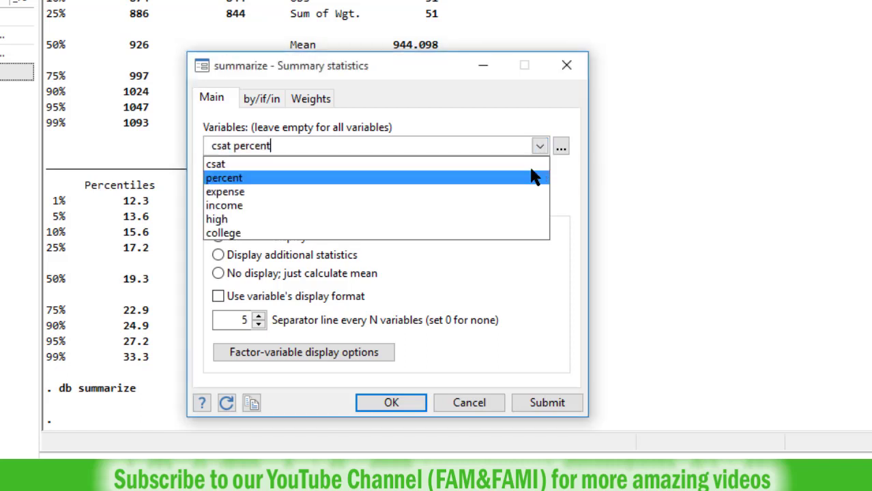
{"action": "key", "text": "Down"}
{"action": "key", "text": "Down"}
{"action": "key", "text": "Down"}
{"action": "key", "text": "Down"}
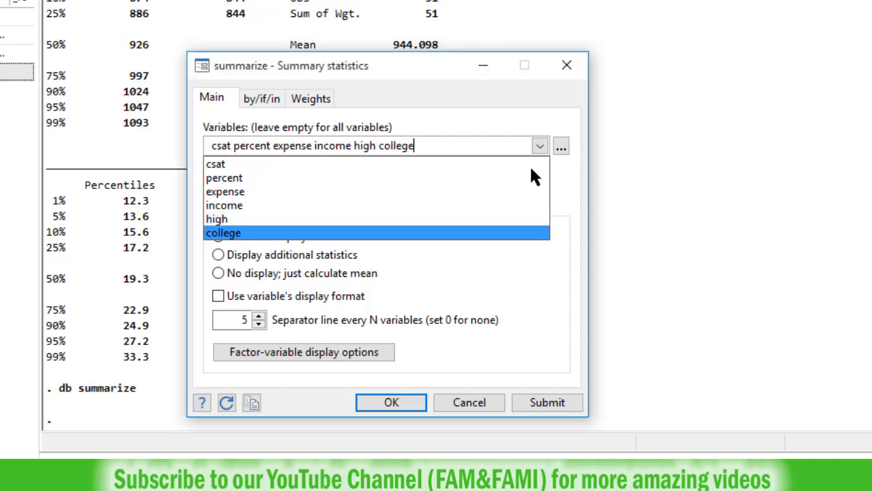
{"action": "left_click", "coordinate": [488, 145]}
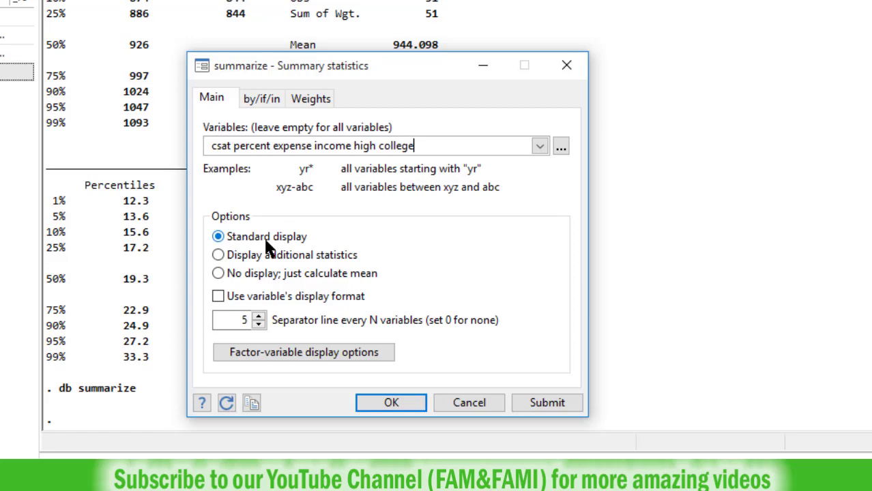
{"action": "left_click", "coordinate": [550, 402]}
{"action": "left_click_drag", "start_coordinate": [376, 67], "coordinate": [668, 88]}
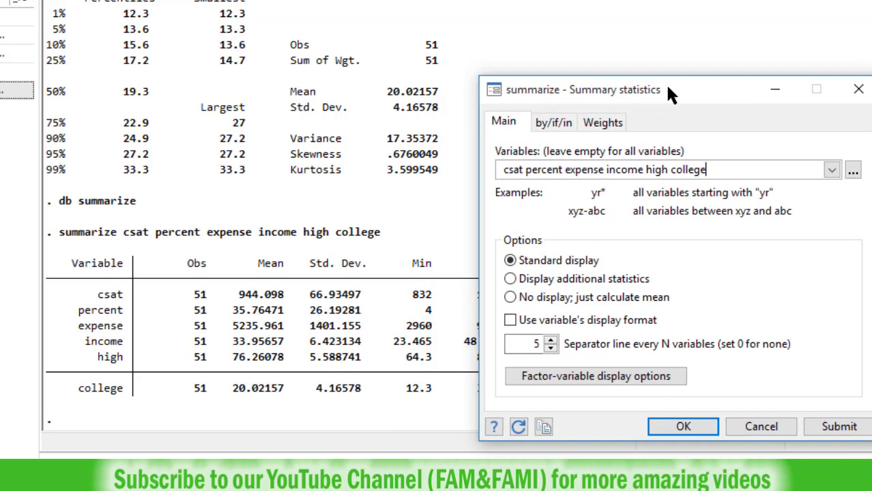
Rerun the summary with additional statistics displayed
{"action": "left_click", "coordinate": [507, 275]}
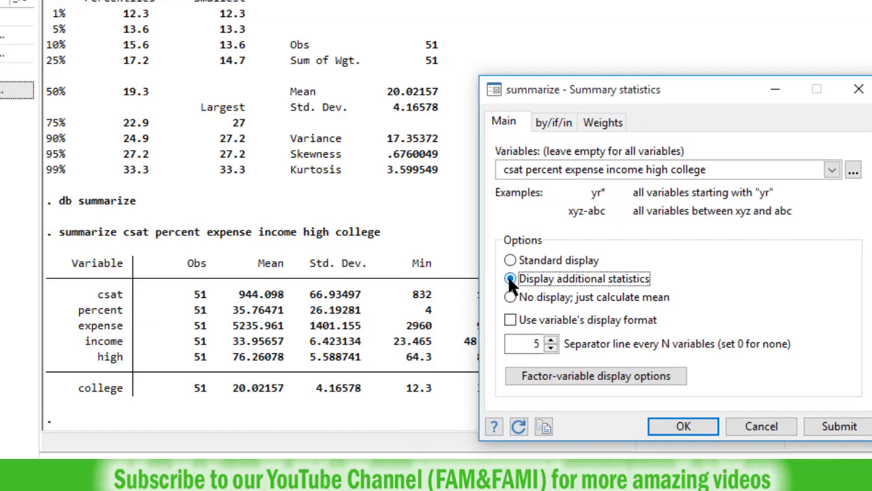
{"action": "left_click", "coordinate": [844, 427]}
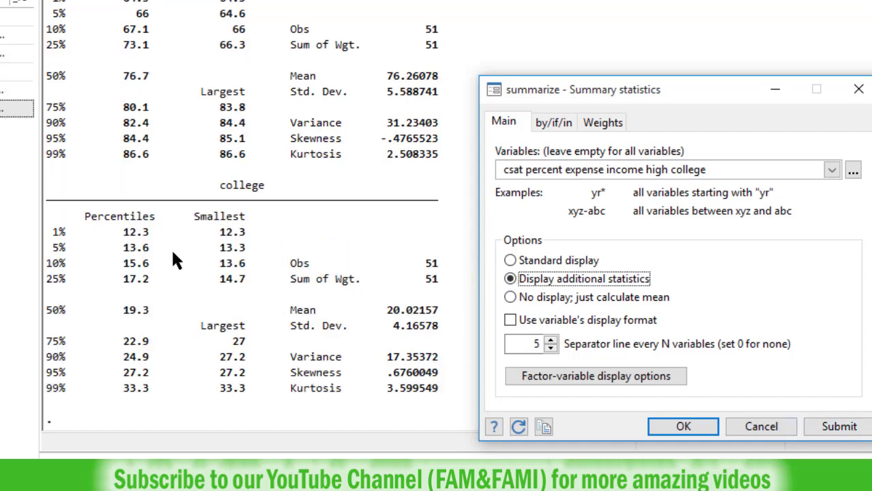
{"action": "scroll", "coordinate": [214, 181], "scroll_direction": "up", "scroll_amount": 20}
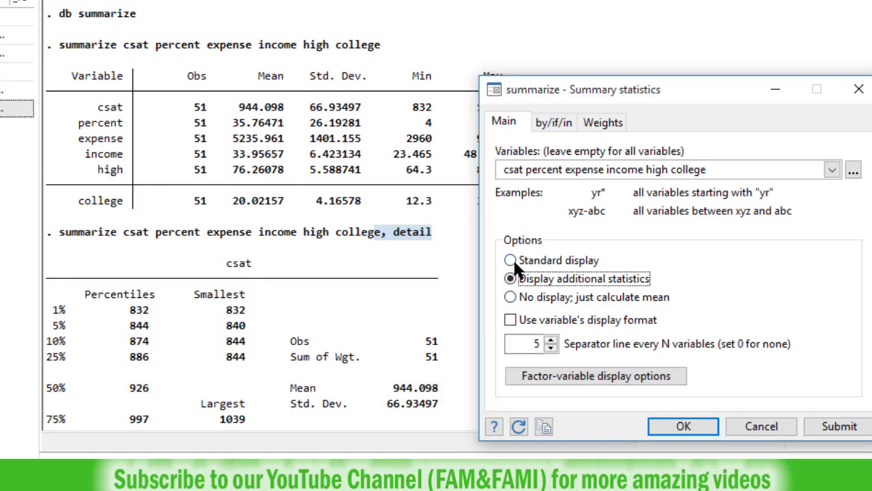
Rerun with standard display and a separator line every 6 variables
{"action": "left_click", "coordinate": [511, 260]}
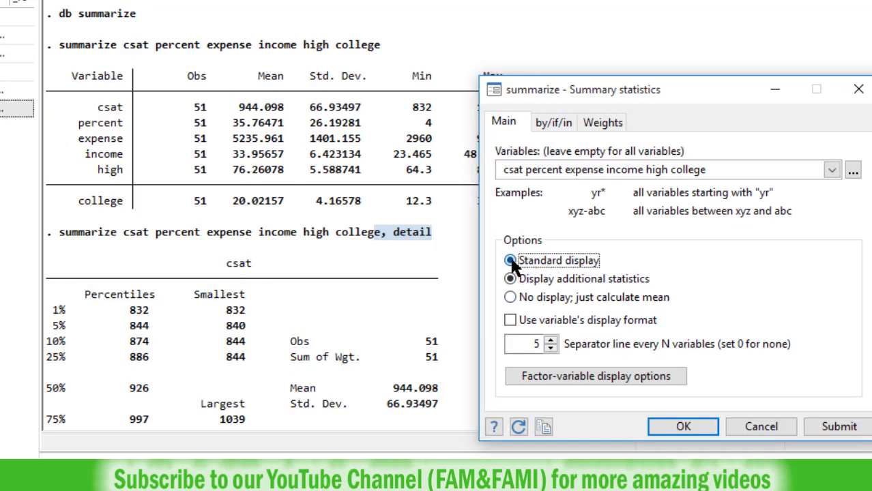
{"action": "left_click", "coordinate": [836, 429]}
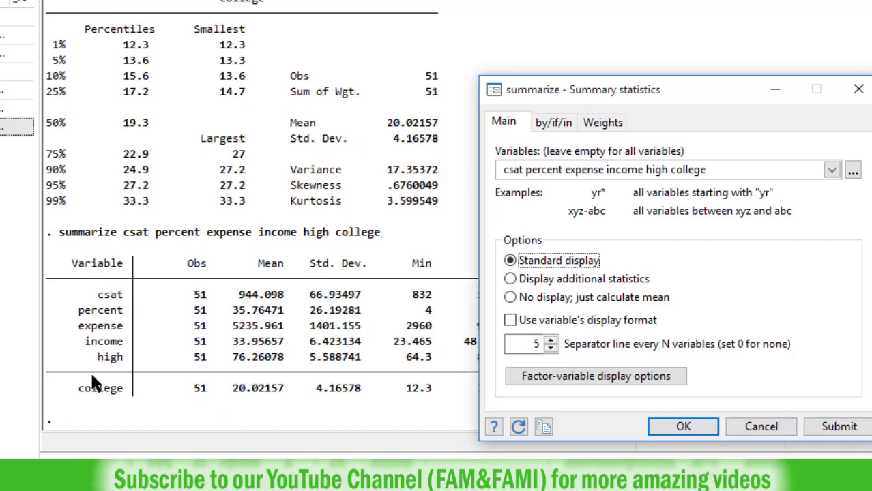
{"action": "left_click", "coordinate": [49, 375]}
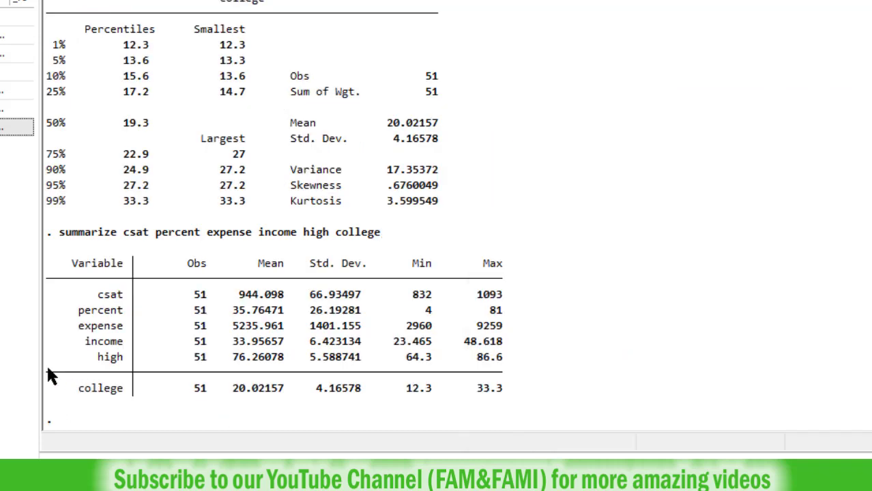
{"action": "key", "text": "alt+Tab"}
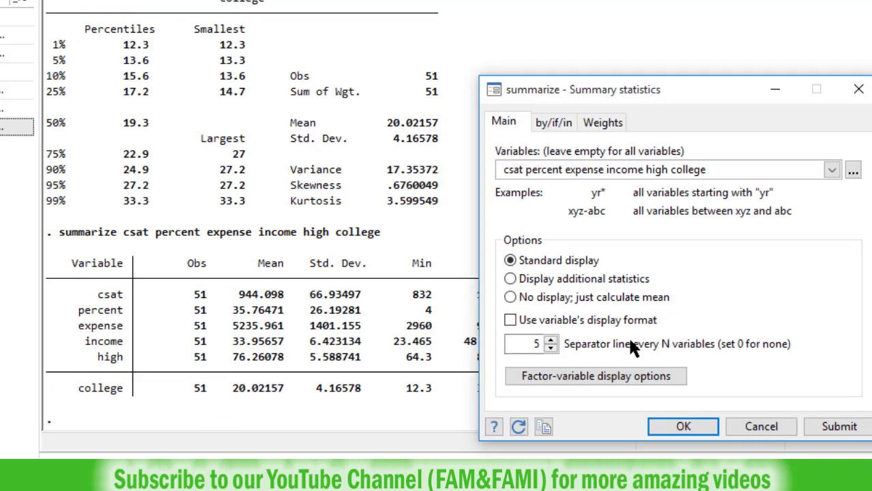
{"action": "left_click", "coordinate": [551, 343]}
{"action": "left_click", "coordinate": [850, 432]}
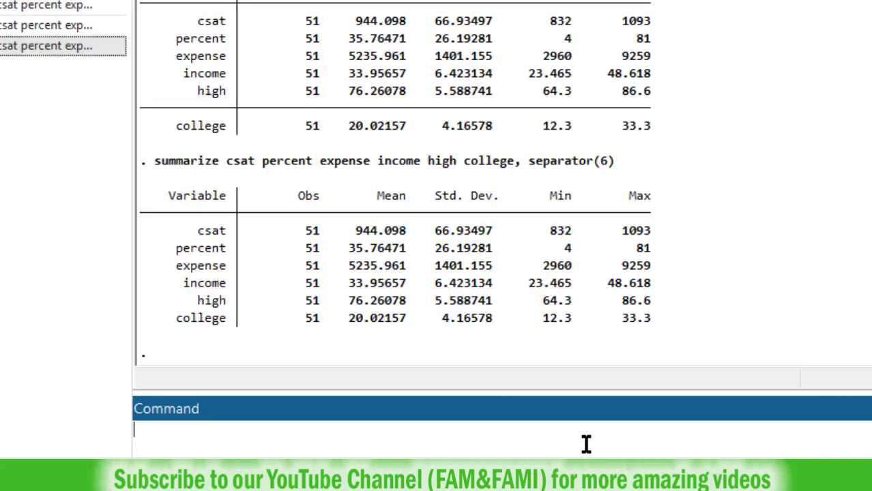
Open the tabstat dialog with db tabstat
{"action": "type", "text": "db tabstat"}
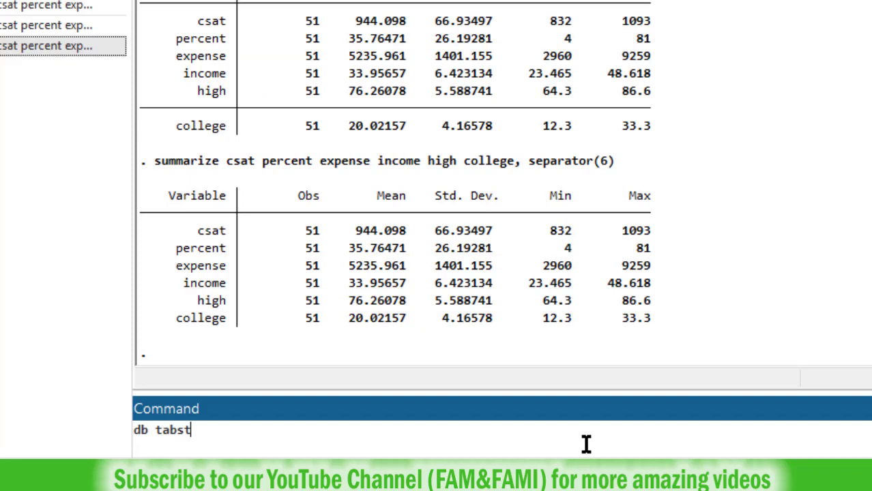
{"action": "key", "text": "Return"}
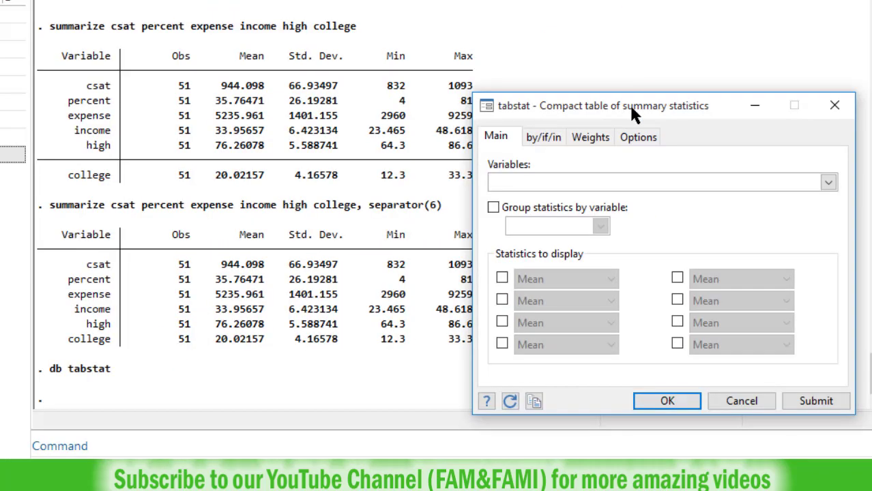
{"action": "left_click_drag", "start_coordinate": [577, 170], "coordinate": [516, 175]}
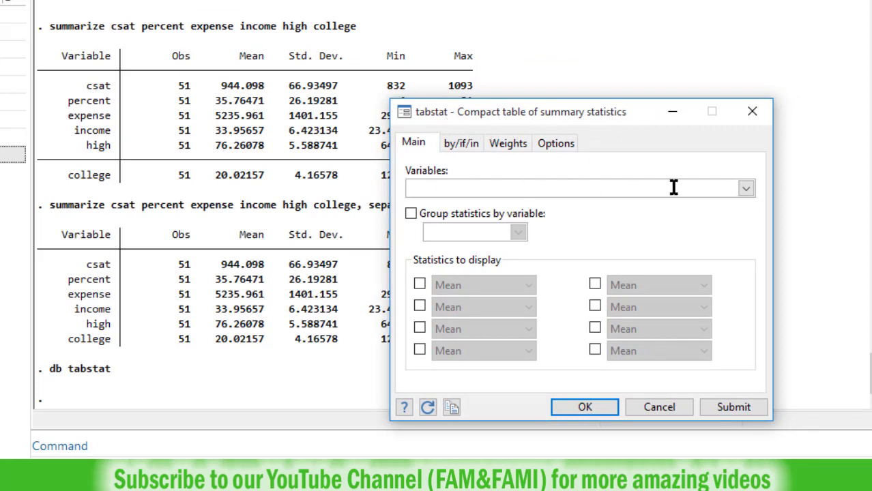
Enter csat, percent, expense, income, high and college as the tabstat variables
{"action": "left_click", "coordinate": [746, 188]}
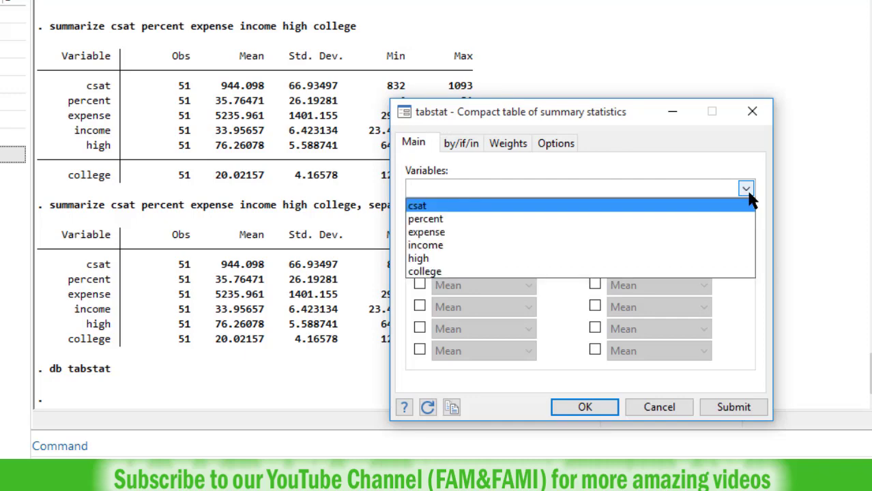
{"action": "key", "text": "Return"}
{"action": "key", "text": "Down"}
{"action": "key", "text": "Return"}
{"action": "key", "text": "Down"}
{"action": "key", "text": "Return"}
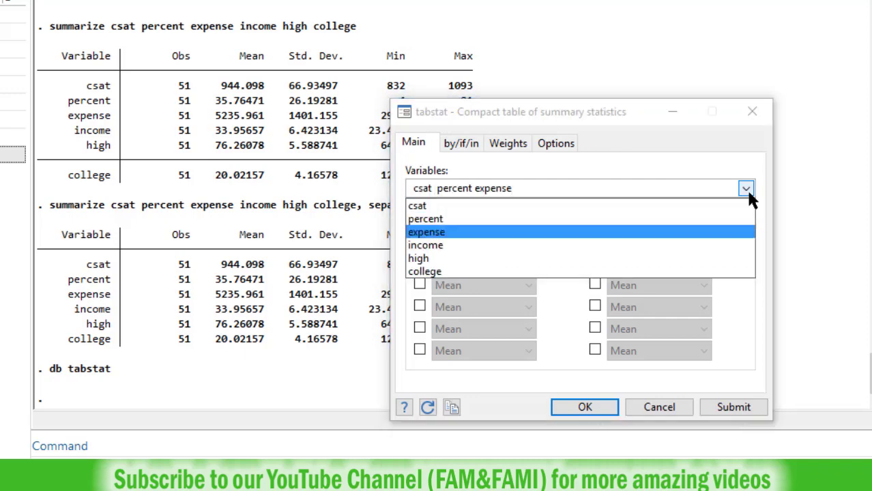
{"action": "key", "text": "Down"}
{"action": "key", "text": "Return"}
{"action": "key", "text": "Down"}
{"action": "key", "text": "Return"}
{"action": "key", "text": "Down"}
{"action": "key", "text": "Return"}
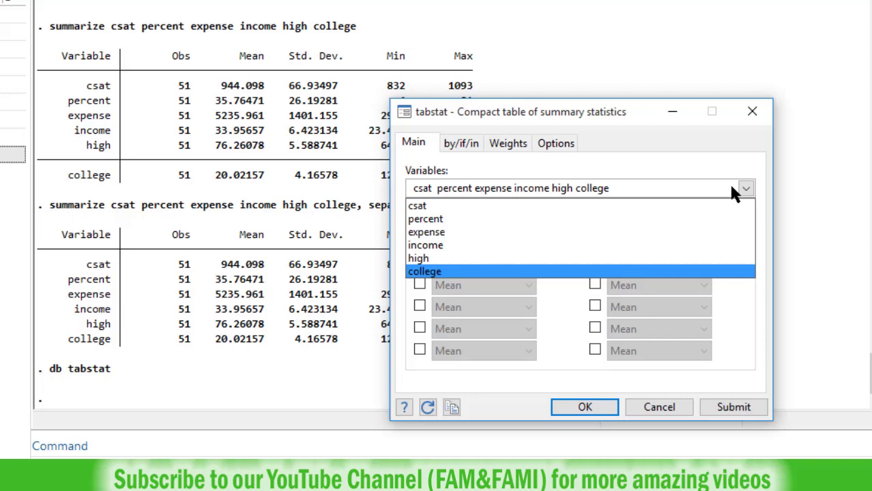
{"action": "left_click", "coordinate": [692, 161]}
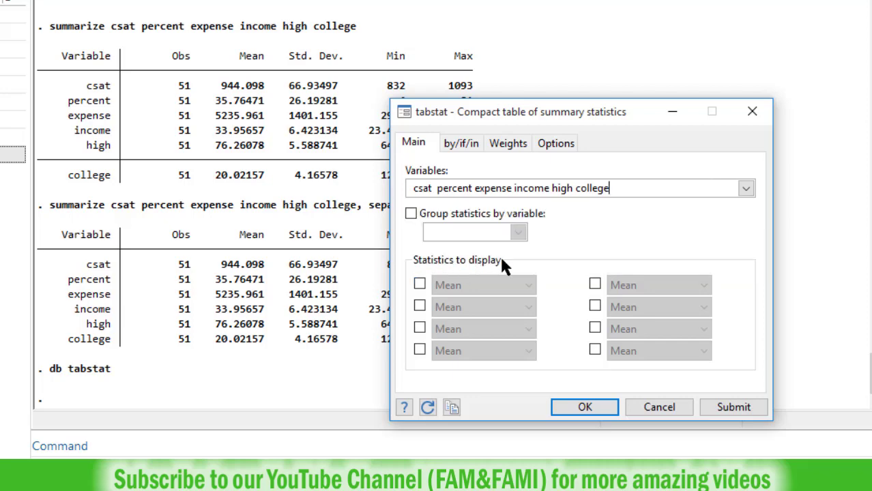
Enable mean, standard deviation, median and interquartile range as tabstat statistics
{"action": "left_click", "coordinate": [419, 284]}
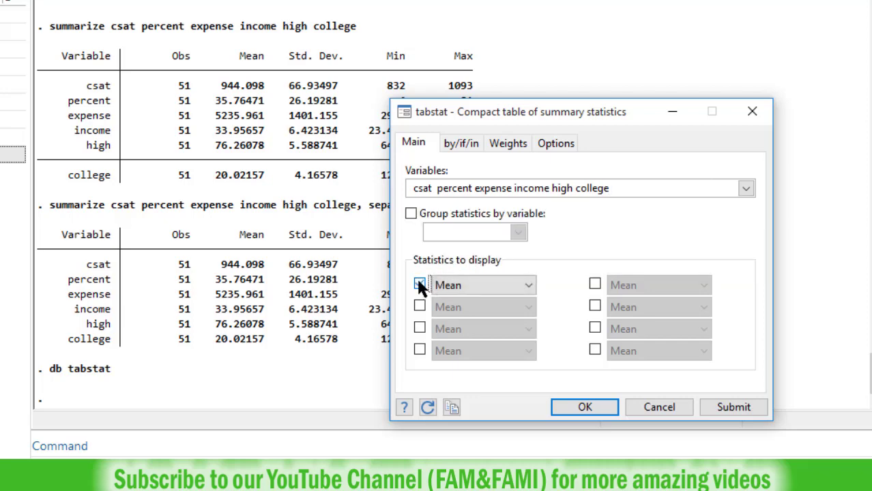
{"action": "left_click", "coordinate": [419, 307]}
{"action": "left_click", "coordinate": [522, 307]}
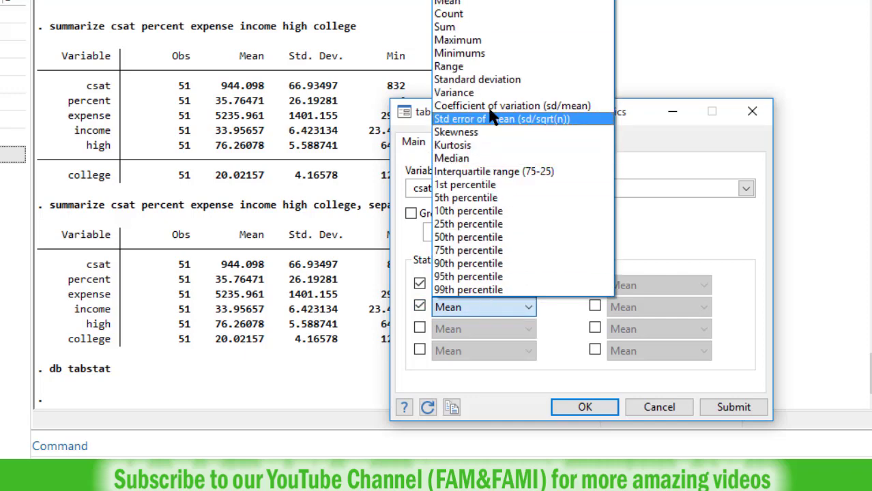
{"action": "left_click", "coordinate": [478, 79]}
{"action": "left_click", "coordinate": [419, 327]}
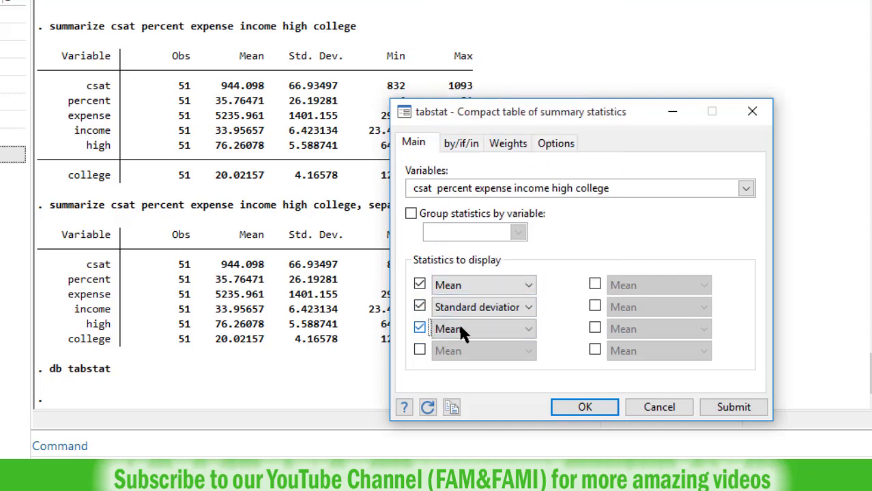
{"action": "left_click", "coordinate": [466, 325]}
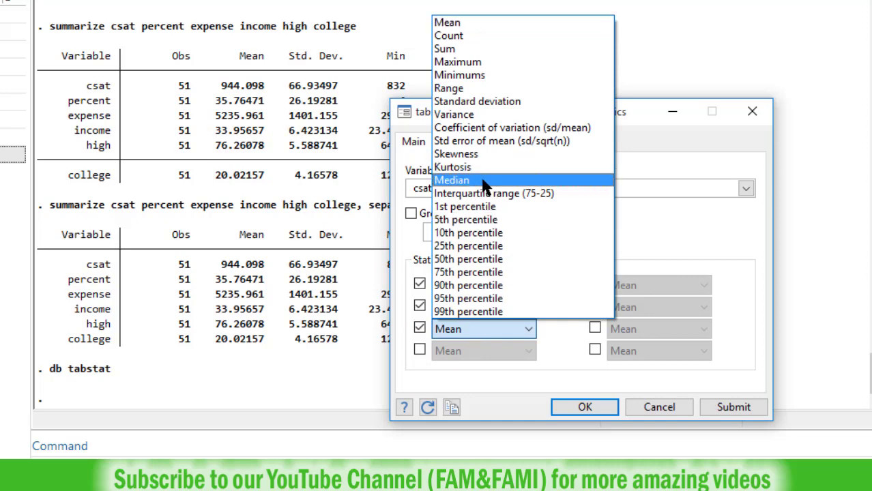
{"action": "left_click", "coordinate": [483, 180]}
{"action": "left_click", "coordinate": [419, 350]}
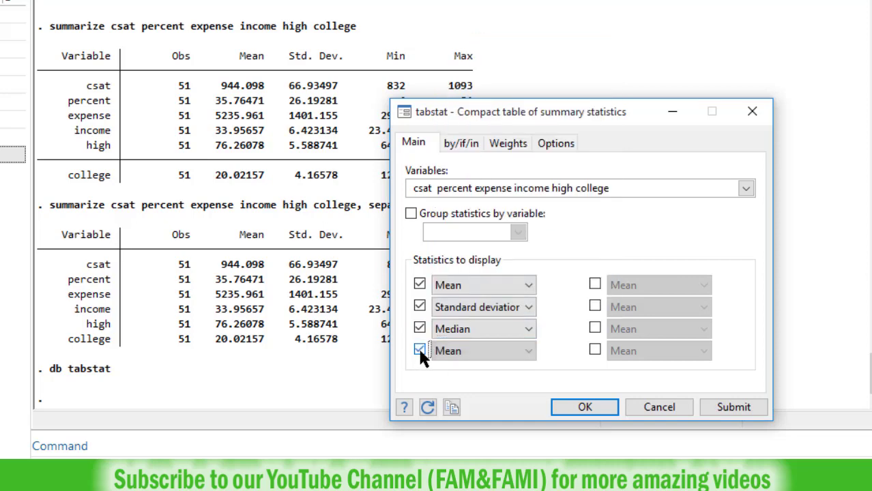
{"action": "left_click", "coordinate": [454, 353]}
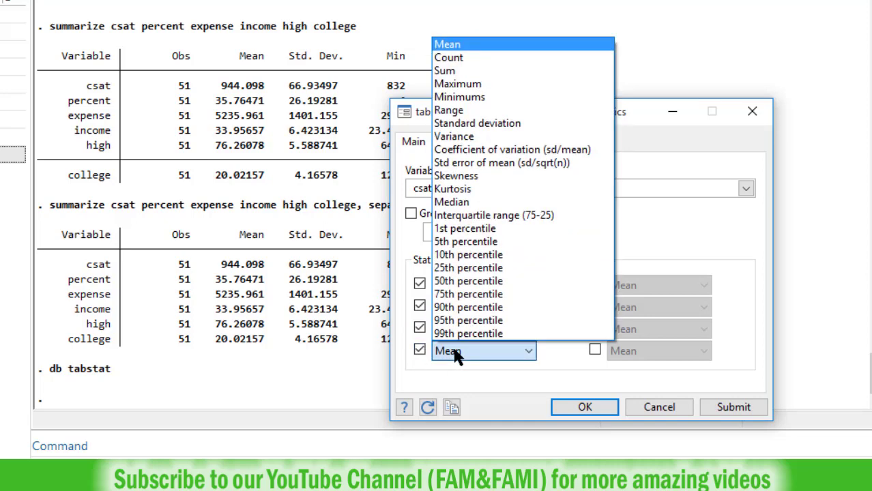
{"action": "left_click", "coordinate": [479, 215]}
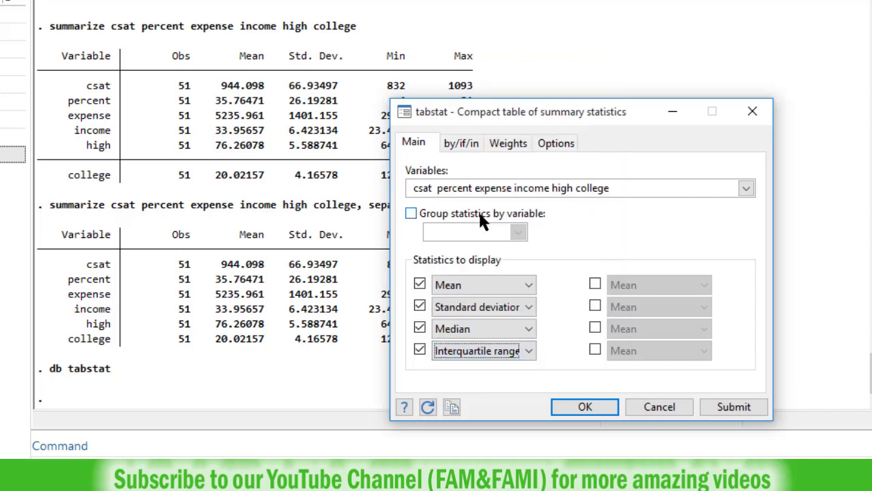
Add minimum, maximum, skewness and kurtosis as the remaining four statistics
{"action": "left_click", "coordinate": [595, 284]}
{"action": "left_click", "coordinate": [627, 285]}
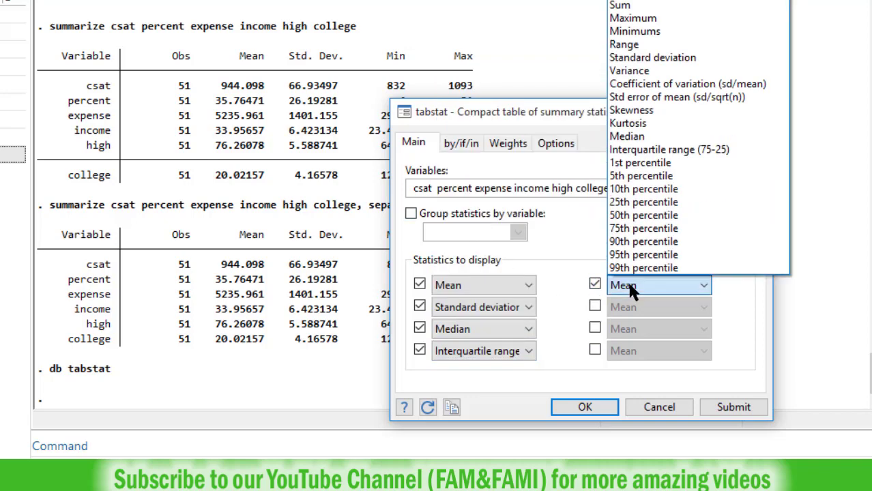
{"action": "left_click", "coordinate": [641, 31]}
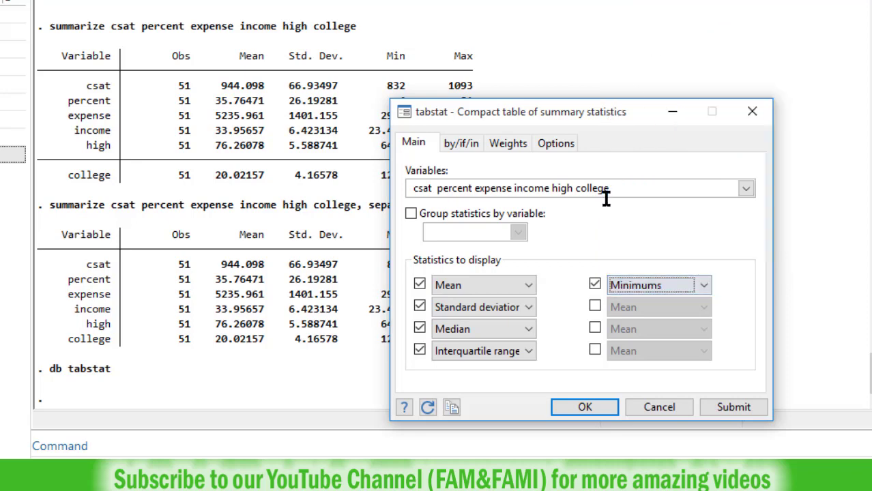
{"action": "left_click", "coordinate": [595, 306]}
{"action": "left_click", "coordinate": [628, 307]}
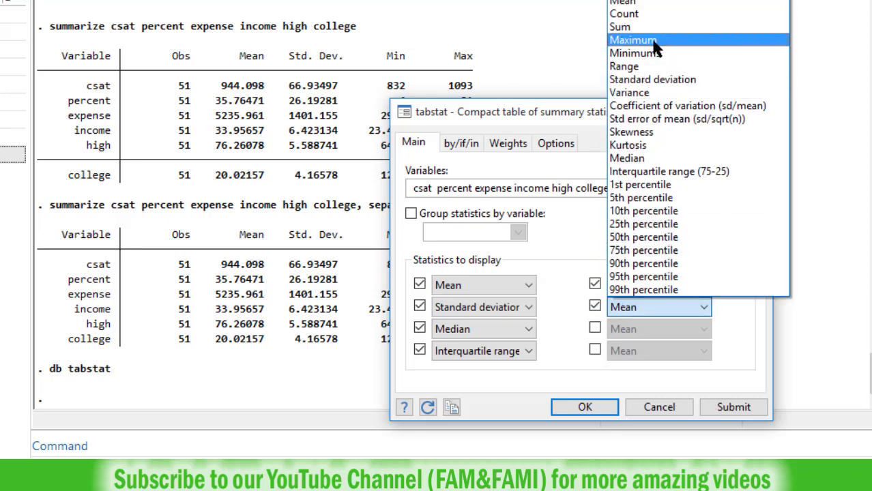
{"action": "left_click", "coordinate": [635, 40]}
{"action": "left_click", "coordinate": [595, 327]}
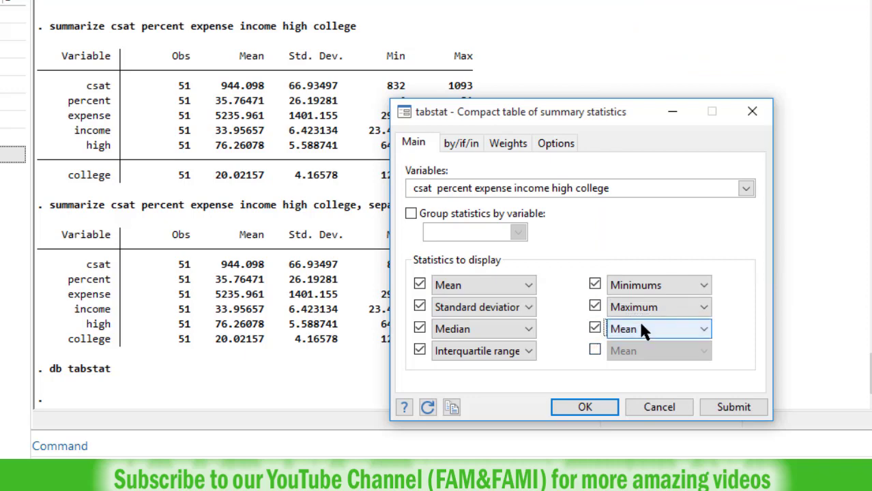
{"action": "left_click", "coordinate": [635, 329]}
{"action": "left_click", "coordinate": [646, 152]}
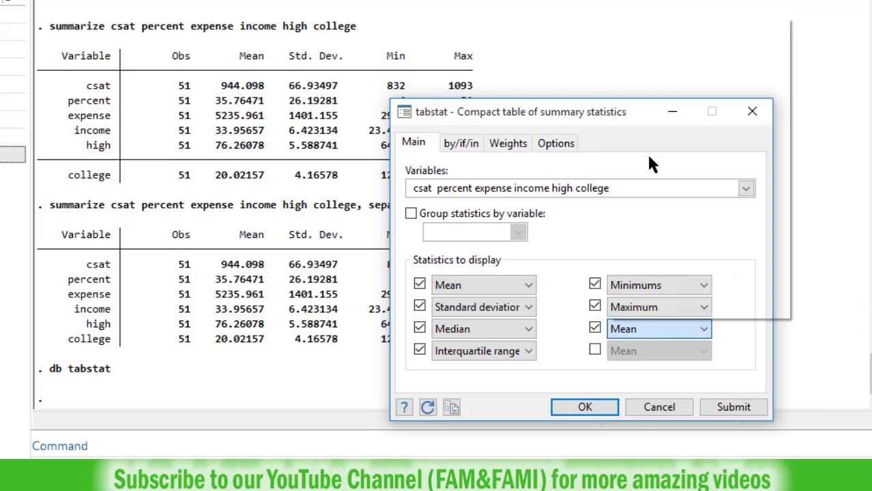
{"action": "left_click", "coordinate": [595, 349]}
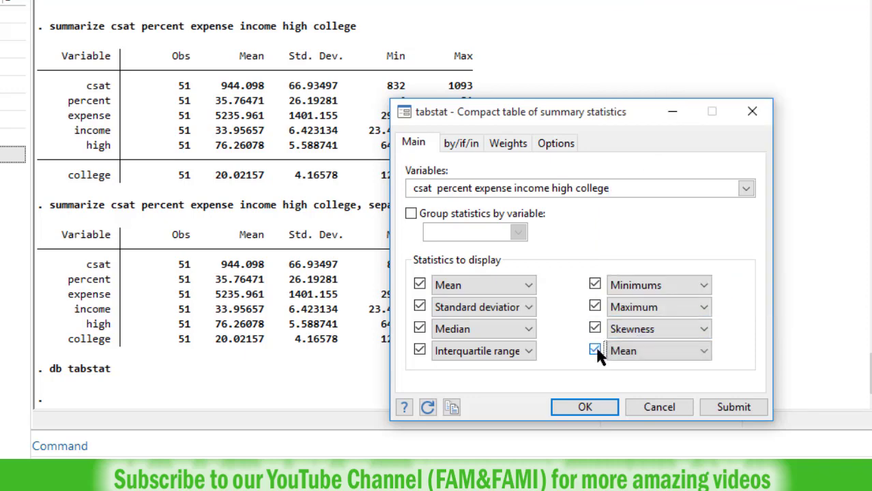
{"action": "left_click", "coordinate": [652, 351]}
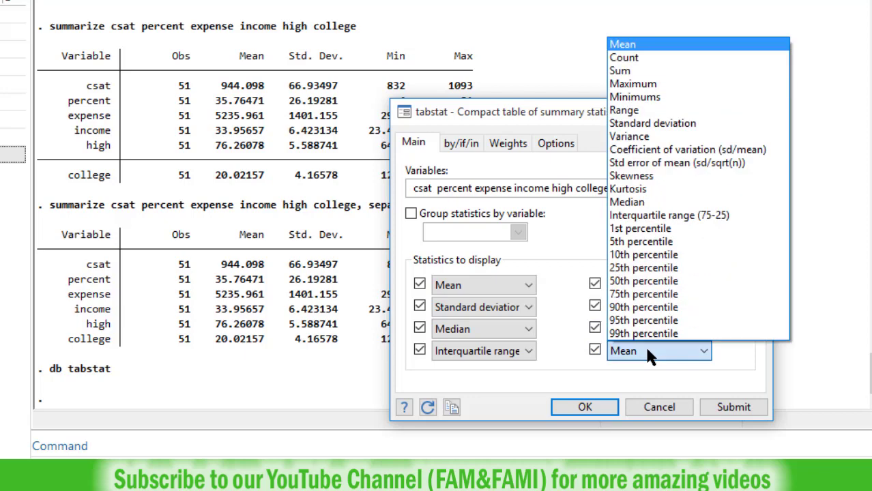
{"action": "left_click", "coordinate": [658, 191]}
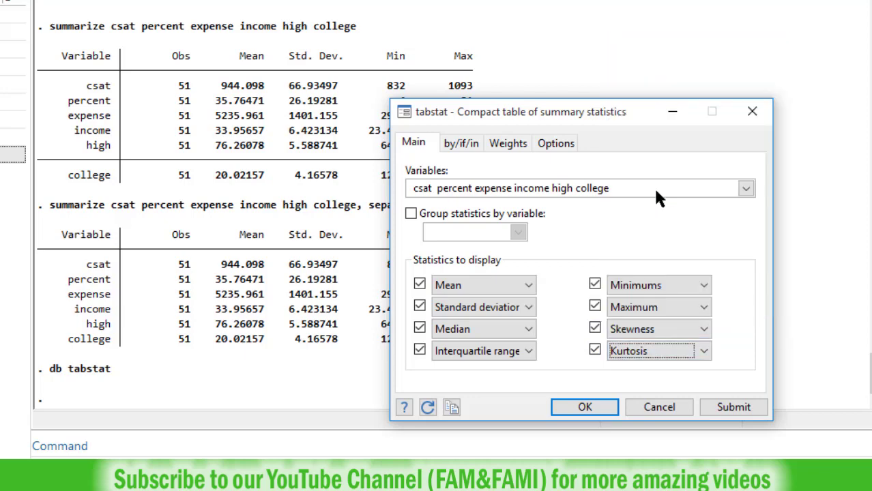
Run the eight-statistic tabstat table for the six variables and check the csat column (median 926)
{"action": "left_click", "coordinate": [731, 409]}
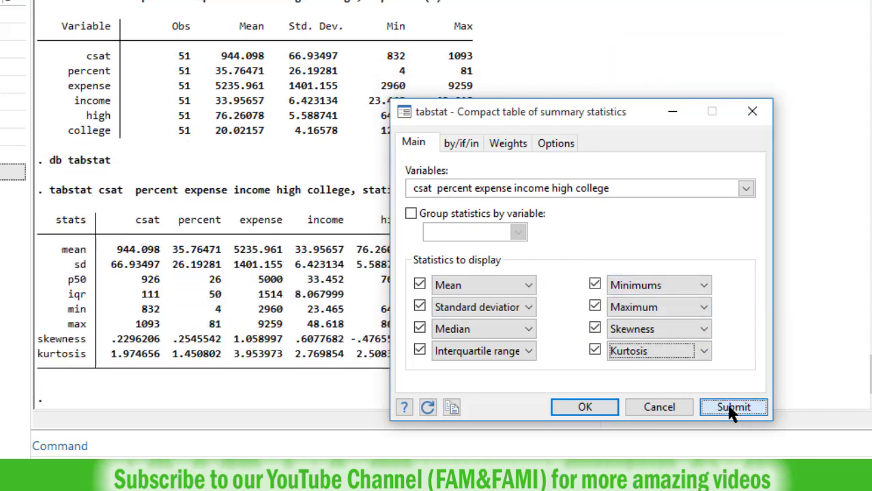
{"action": "left_click", "coordinate": [310, 312]}
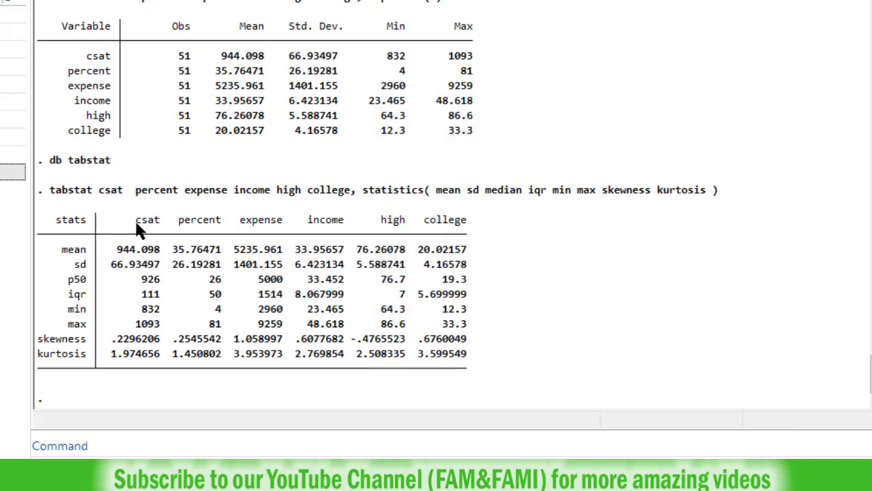
{"action": "left_click_drag", "start_coordinate": [136, 220], "coordinate": [155, 219]}
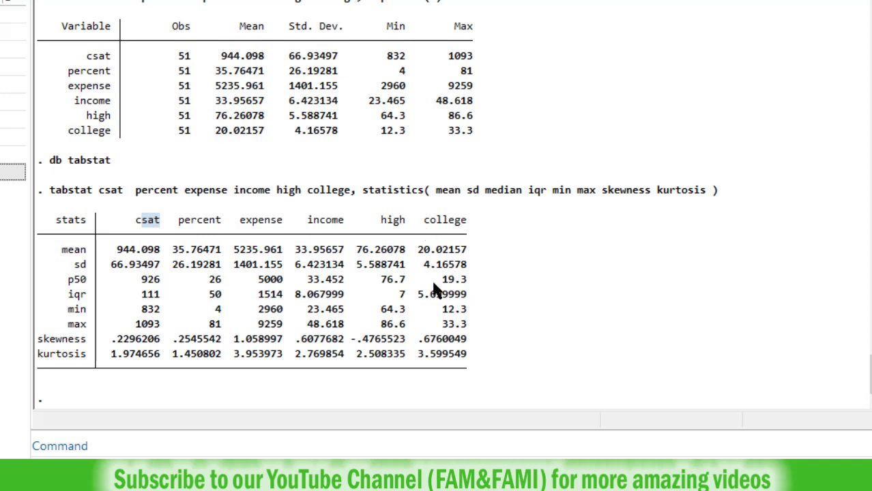
{"action": "left_click", "coordinate": [134, 290]}
Set tabstat's 'Use as columns' option to Statistics and rerun the table
{"action": "left_click", "coordinate": [556, 142]}
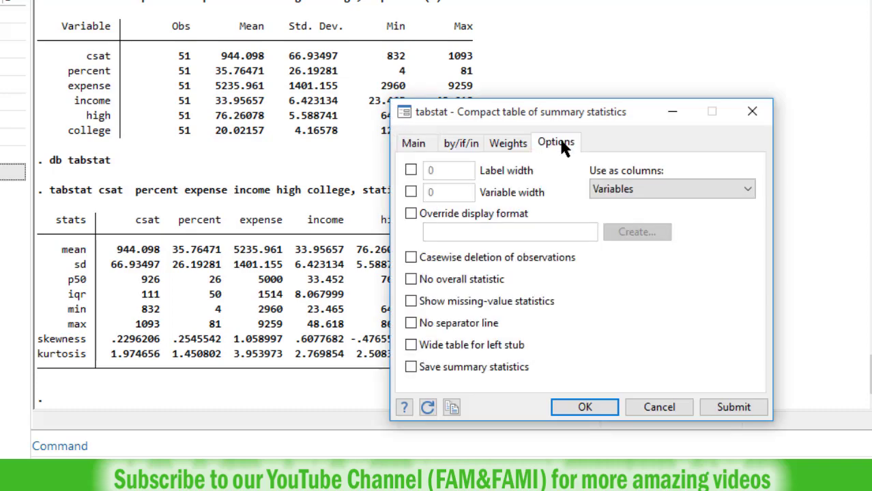
{"action": "left_click", "coordinate": [676, 182]}
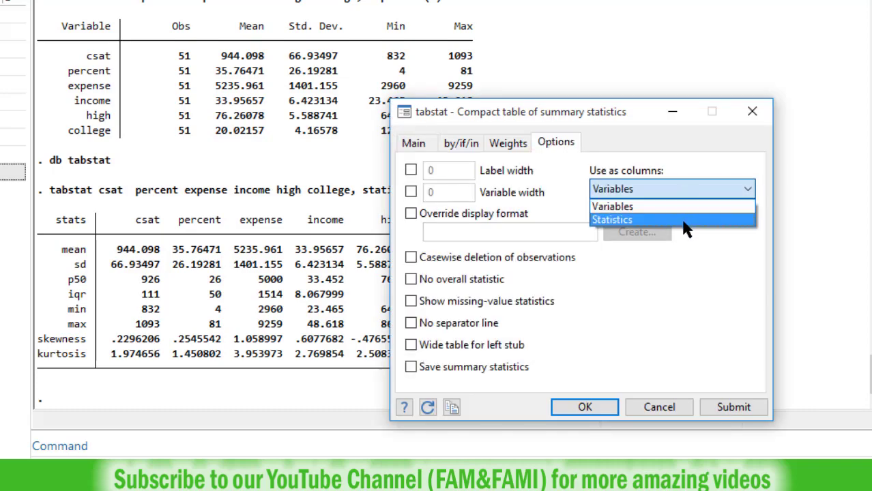
{"action": "left_click", "coordinate": [683, 220]}
{"action": "left_click", "coordinate": [734, 403]}
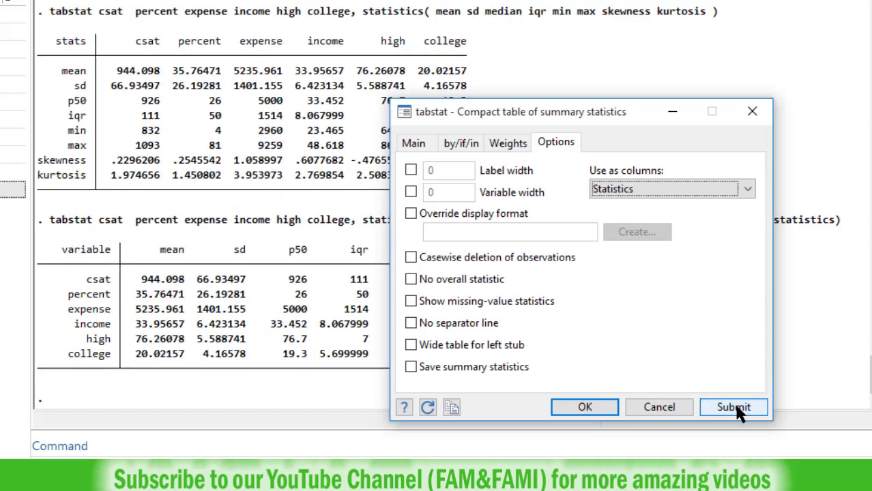
{"action": "key", "text": "Escape"}
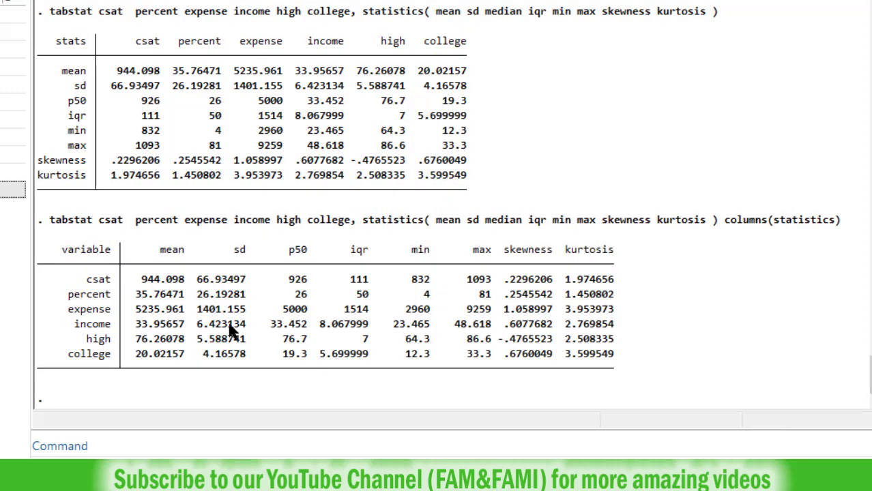
Review the new table's mean column and the csat and percent rows
{"action": "left_click_drag", "start_coordinate": [157, 253], "coordinate": [308, 251]}
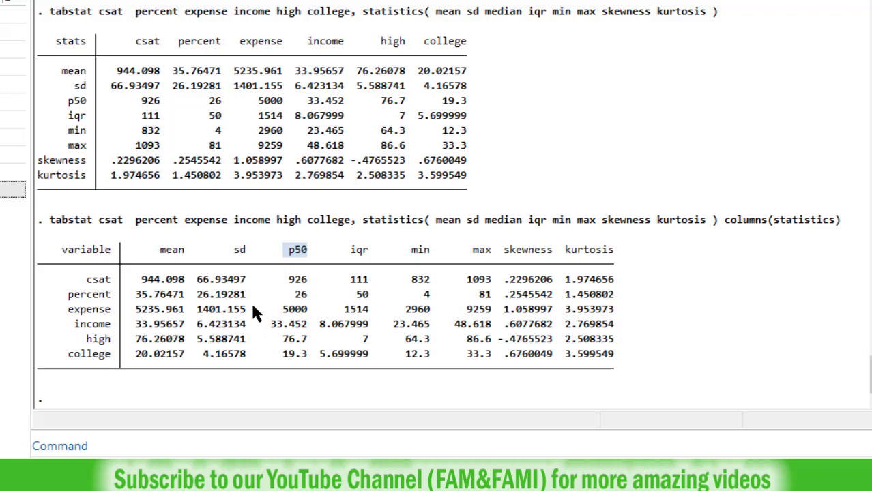
{"action": "left_click_drag", "start_coordinate": [82, 279], "coordinate": [439, 290]}
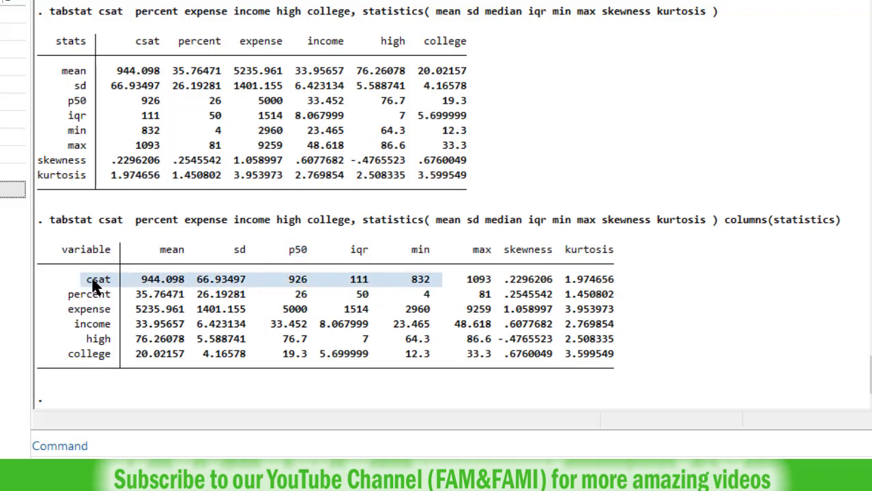
{"action": "left_click_drag", "start_coordinate": [67, 294], "coordinate": [285, 301]}
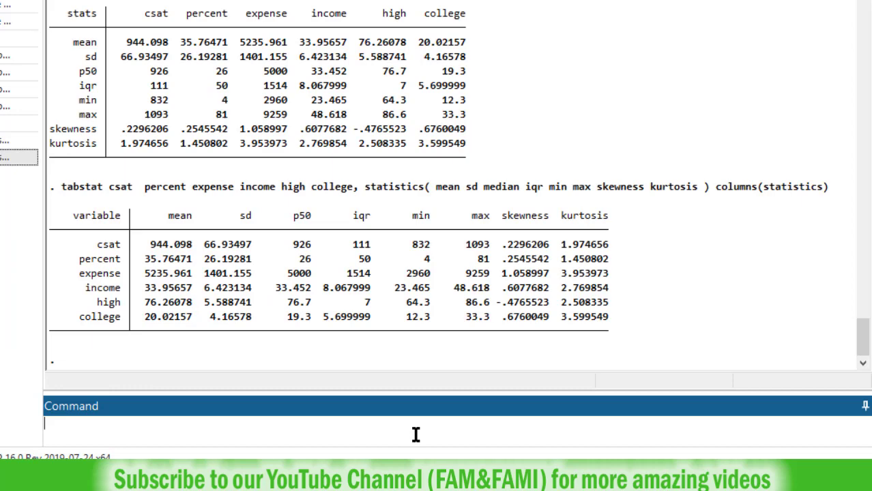
Run tabulate region and check the counts: Midwest 12, N. East 9, South 16, West 13
{"action": "type", "text": "tabulate region"}
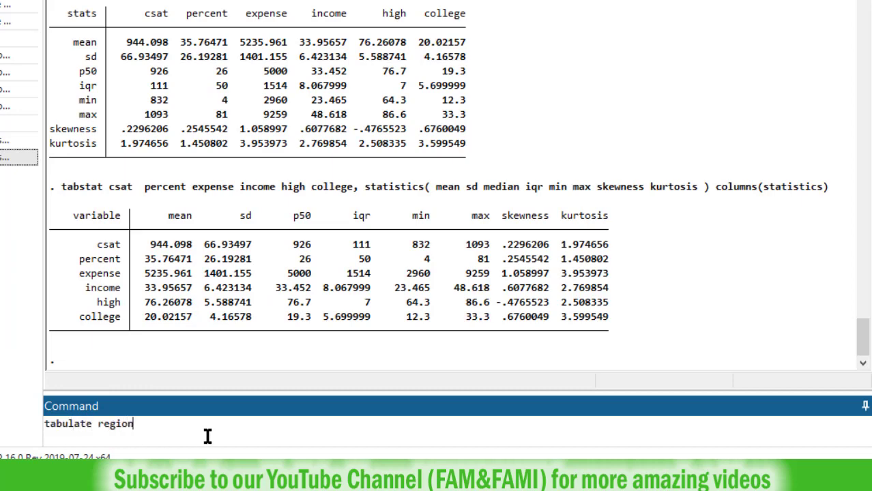
{"action": "key", "text": "Return"}
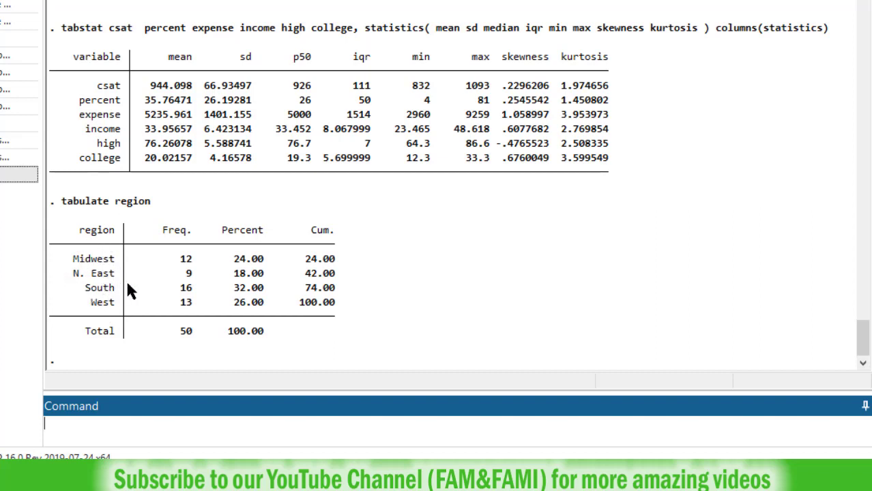
{"action": "double_click", "coordinate": [185, 260]}
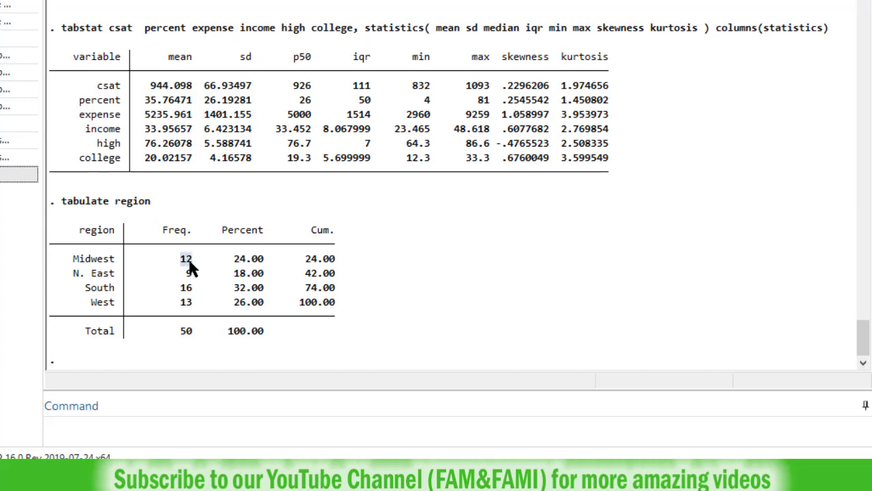
{"action": "left_click_drag", "start_coordinate": [191, 270], "coordinate": [192, 302]}
{"action": "left_click", "coordinate": [193, 307]}
{"action": "left_click_drag", "start_coordinate": [69, 58], "coordinate": [267, 170]}
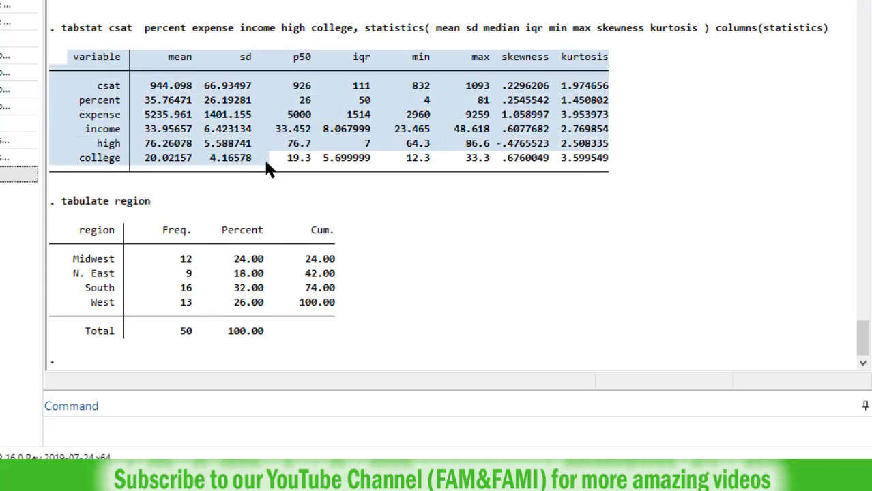
{"action": "left_click_drag", "start_coordinate": [75, 259], "coordinate": [107, 263]}
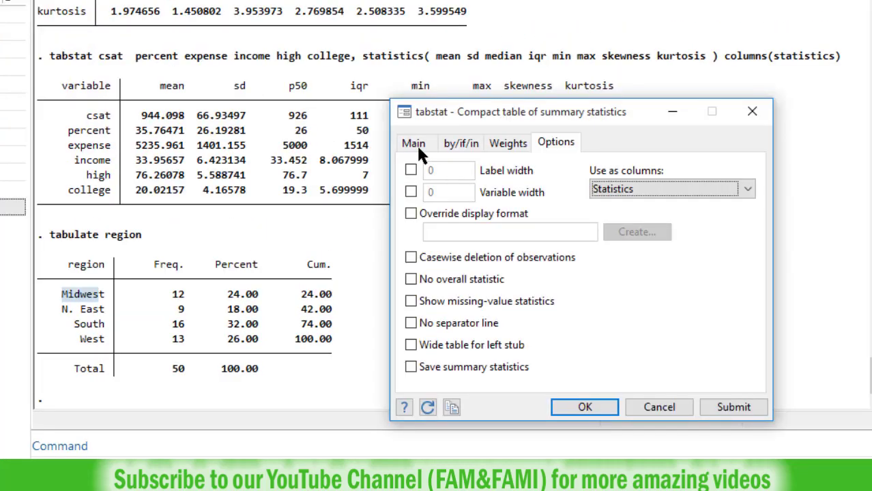
Group the tabstat statistics by region, run the table and close the dialog
{"action": "left_click", "coordinate": [412, 142]}
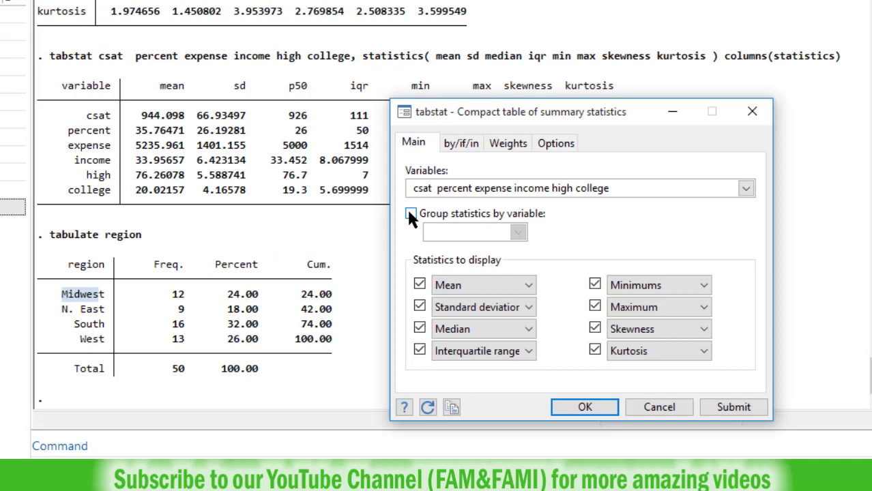
{"action": "left_click", "coordinate": [410, 215]}
{"action": "left_click", "coordinate": [518, 232]}
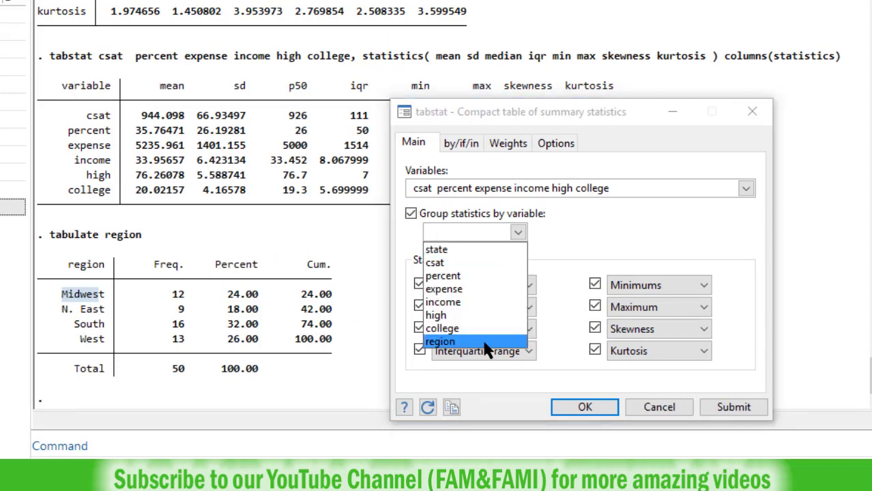
{"action": "left_click", "coordinate": [487, 343]}
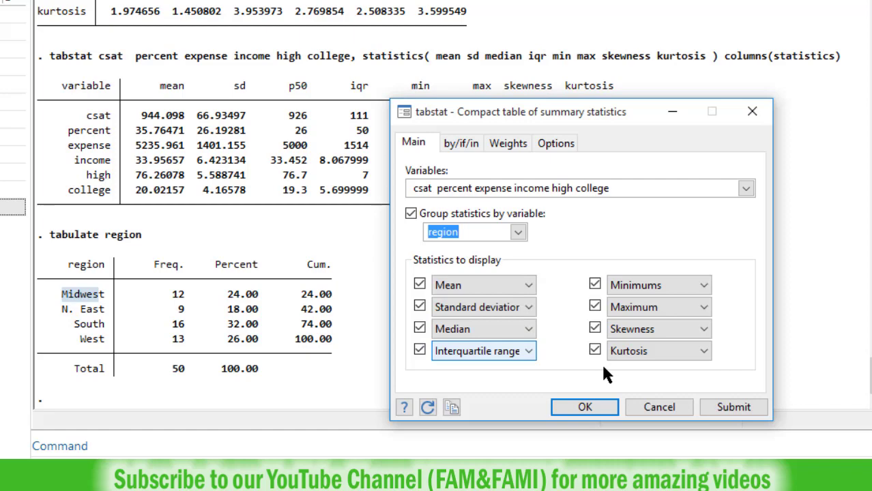
{"action": "left_click", "coordinate": [733, 407]}
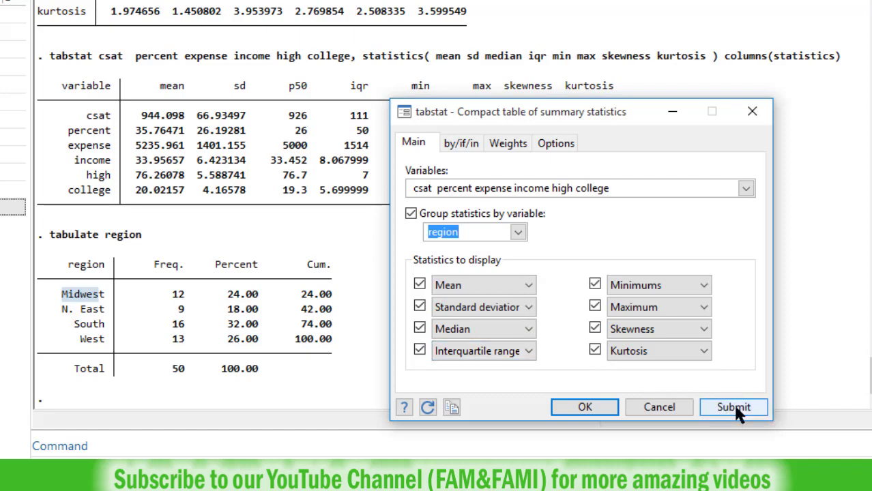
{"action": "left_click", "coordinate": [267, 322]}
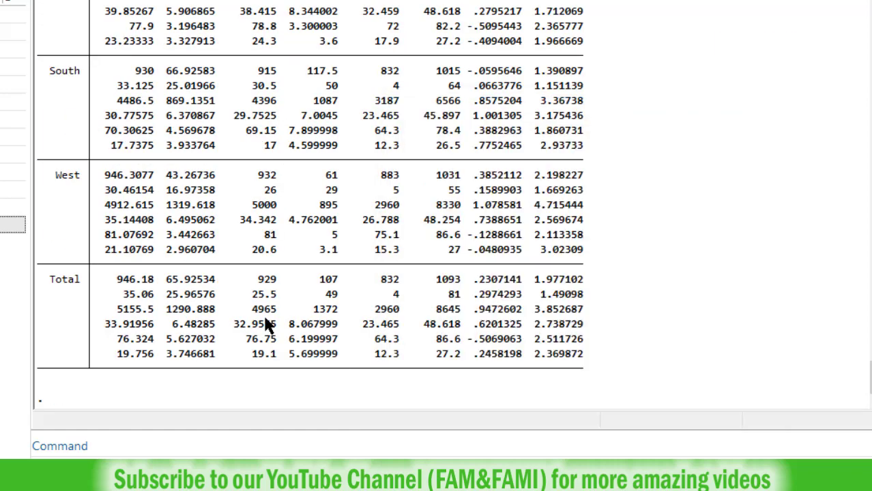
Scroll through the by-region tabstat results, inspecting the Midwest group block
{"action": "scroll", "coordinate": [267, 324], "scroll_direction": "up", "scroll_amount": 8}
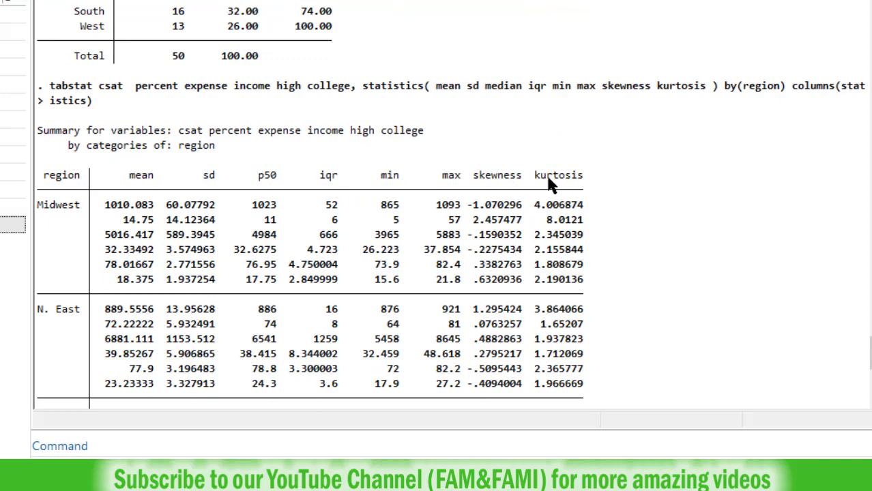
{"action": "left_click_drag", "start_coordinate": [80, 204], "coordinate": [39, 206]}
{"action": "left_click", "coordinate": [78, 314]}
{"action": "scroll", "coordinate": [56, 348], "scroll_direction": "down", "scroll_amount": 6}
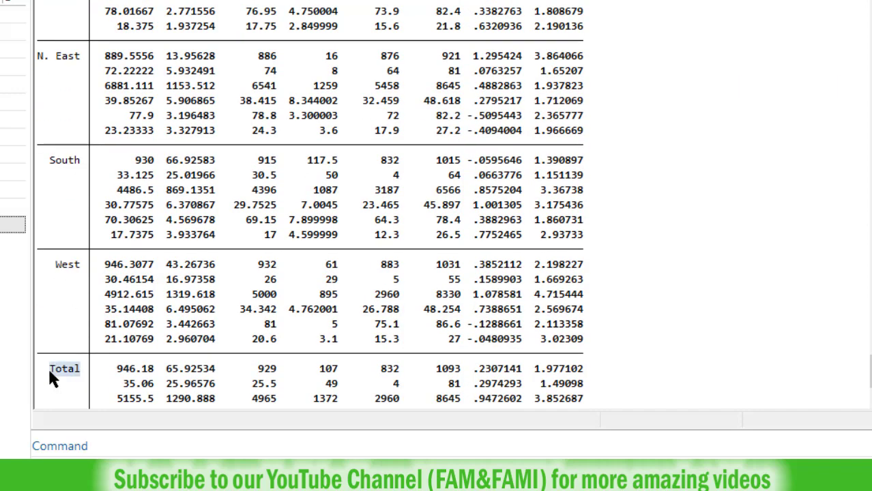
{"action": "scroll", "coordinate": [50, 374], "scroll_direction": "down", "scroll_amount": 3}
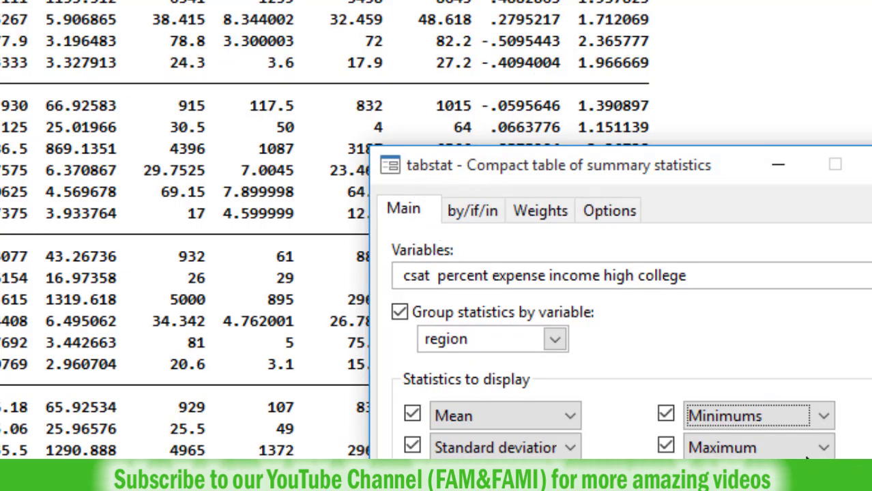
{"action": "left_click", "coordinate": [825, 417]}
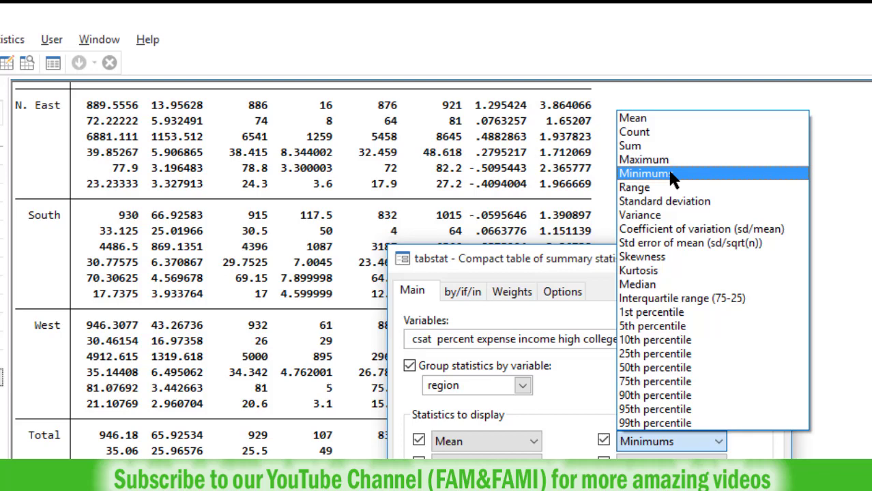
{"action": "left_click", "coordinate": [582, 322]}
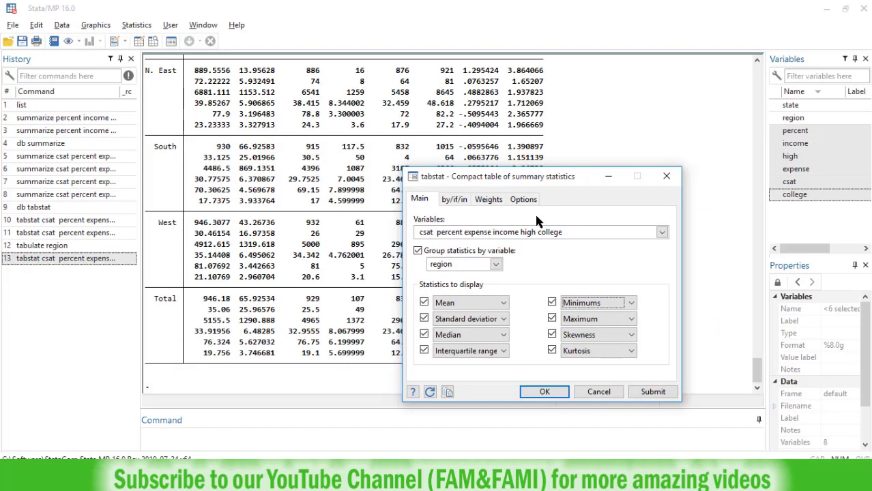